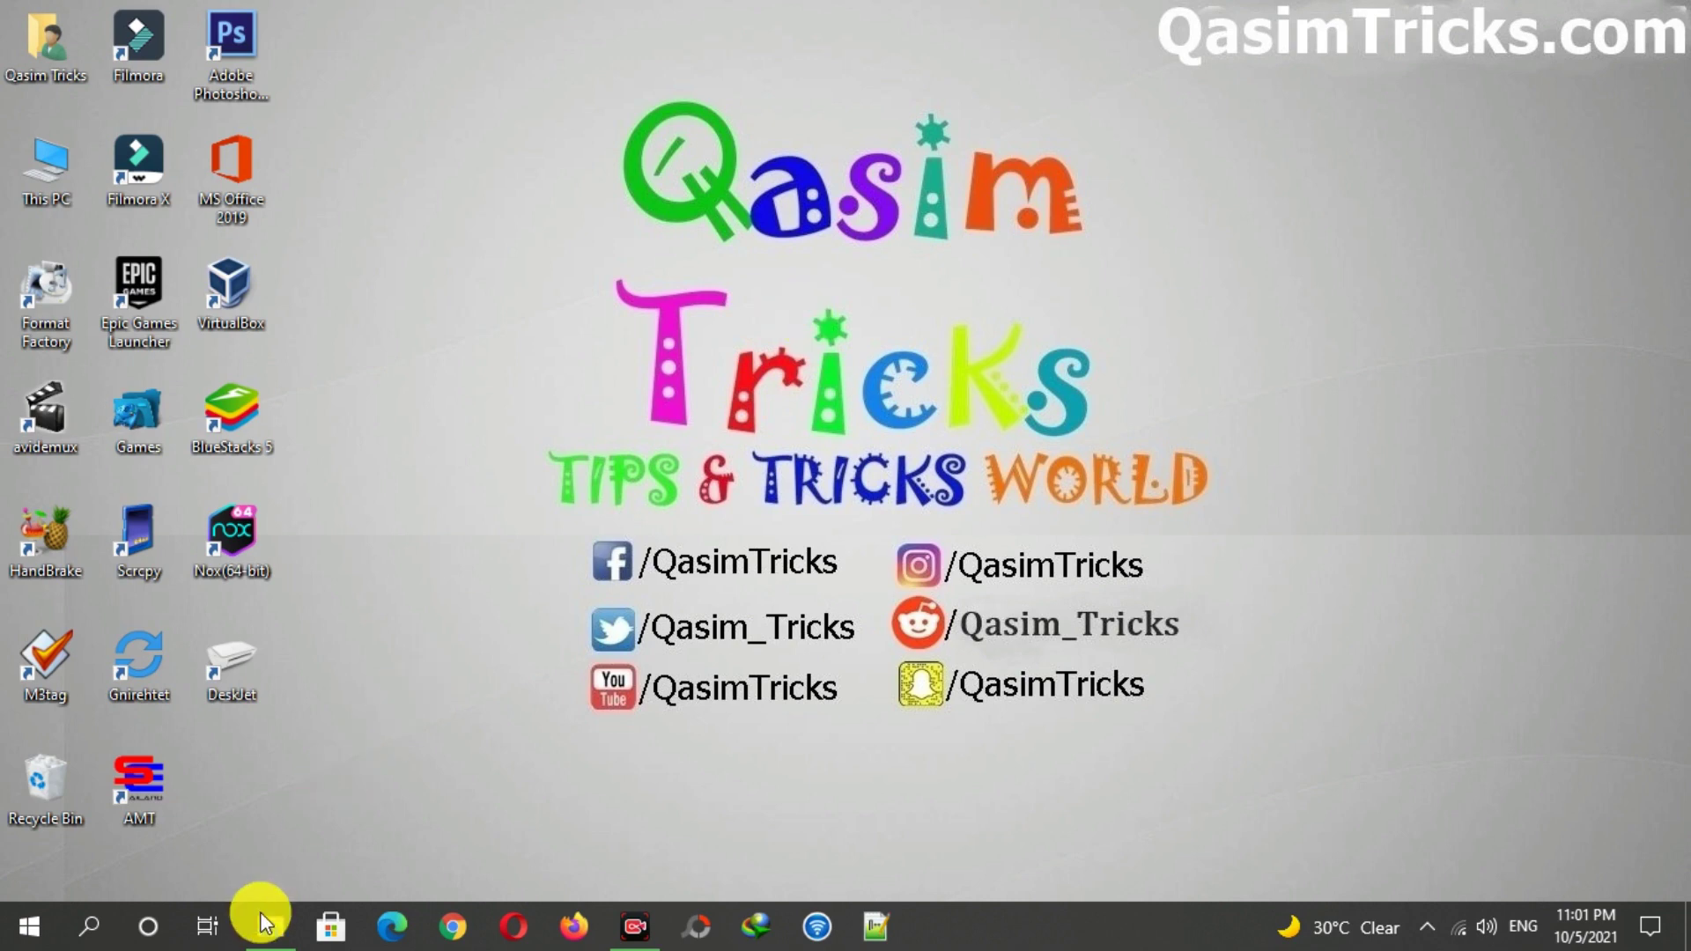
Step: Mount the Win11 ISO from the Compressed folder and launch setup from the mounted drive
{"action": "left_click", "coordinate": [264, 925]}
{"action": "left_click", "coordinate": [1328, 370]}
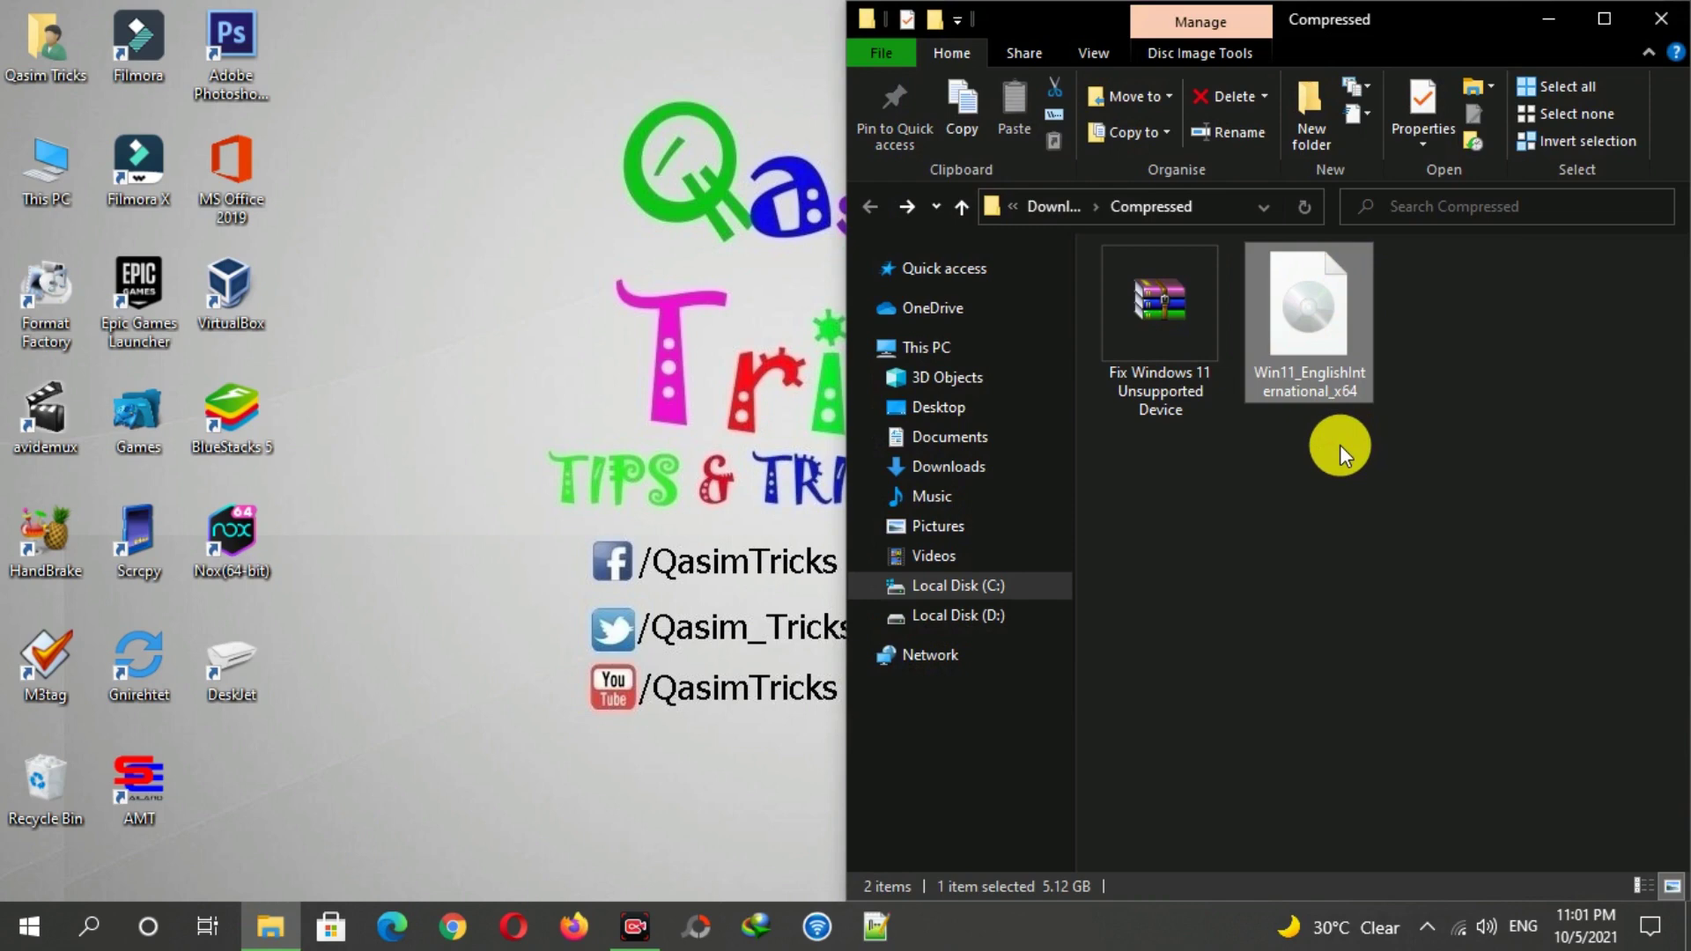
{"action": "right_click", "coordinate": [1303, 327]}
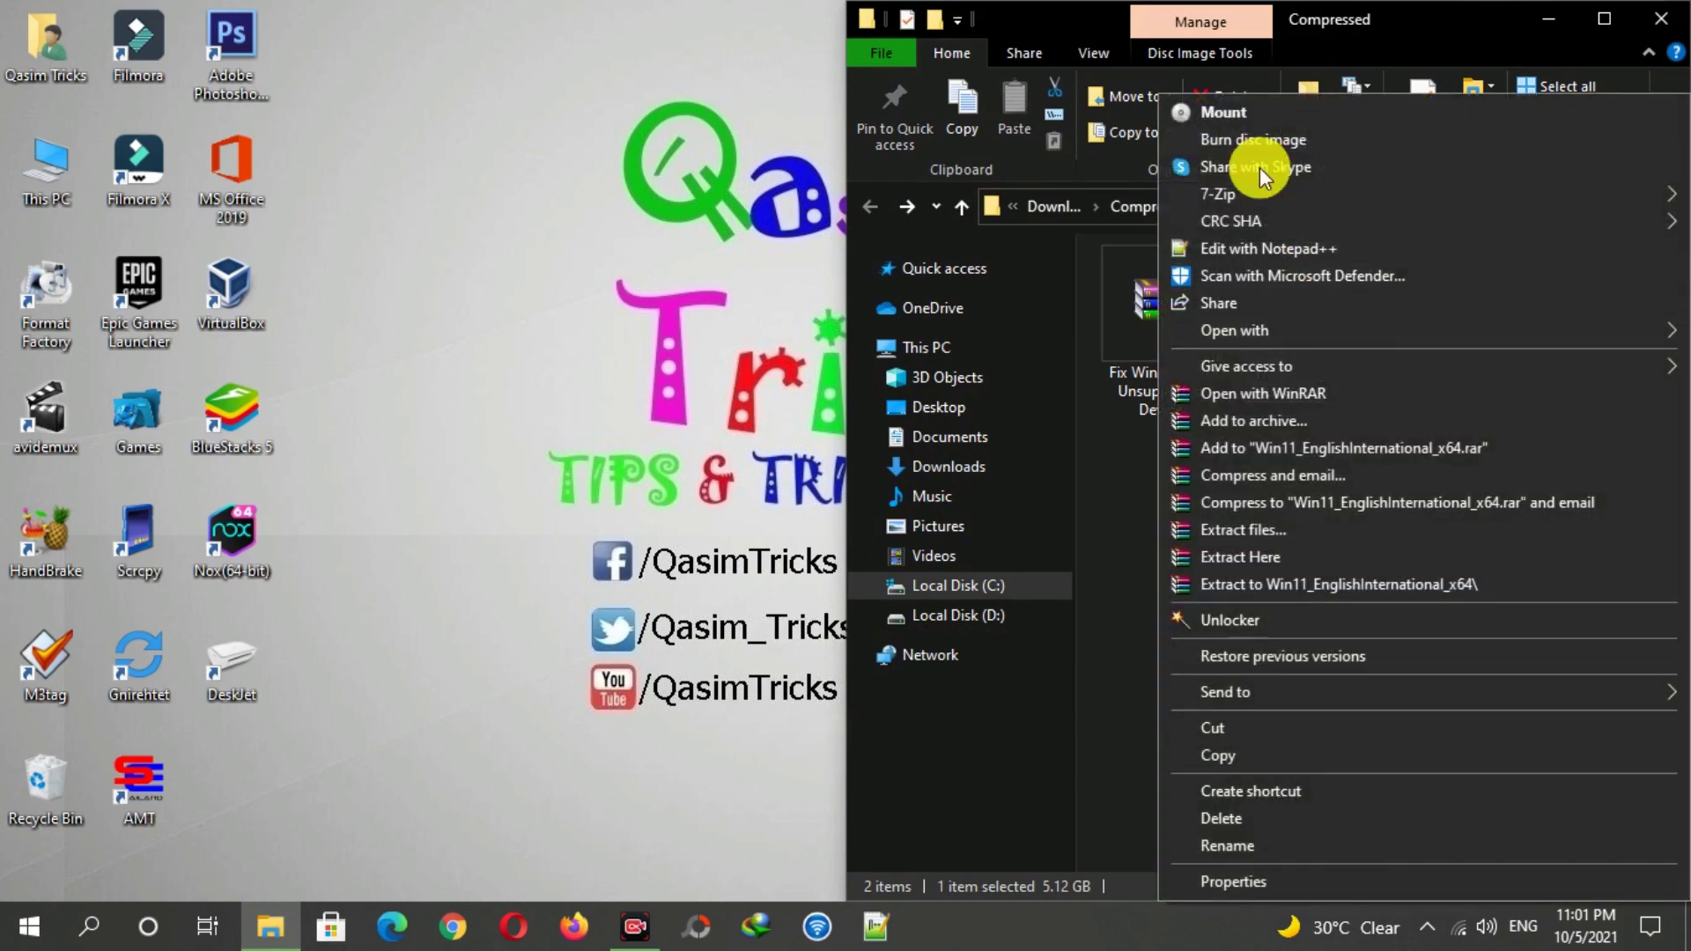
{"action": "left_click", "coordinate": [1218, 111]}
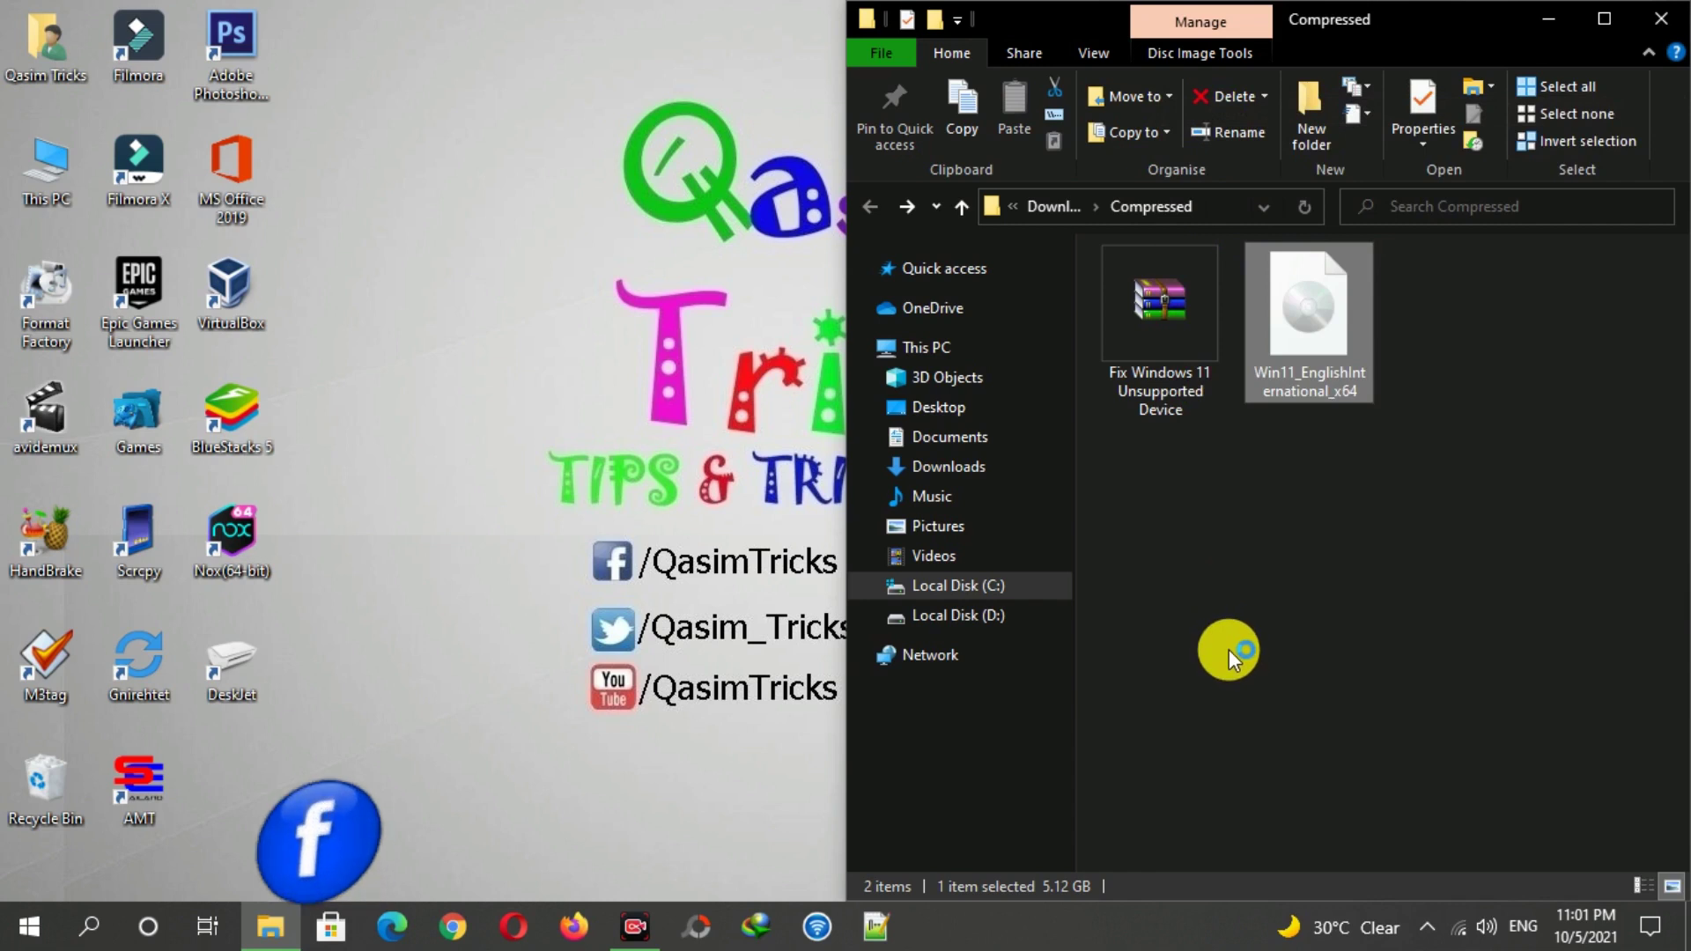
{"action": "left_click", "coordinate": [988, 647]}
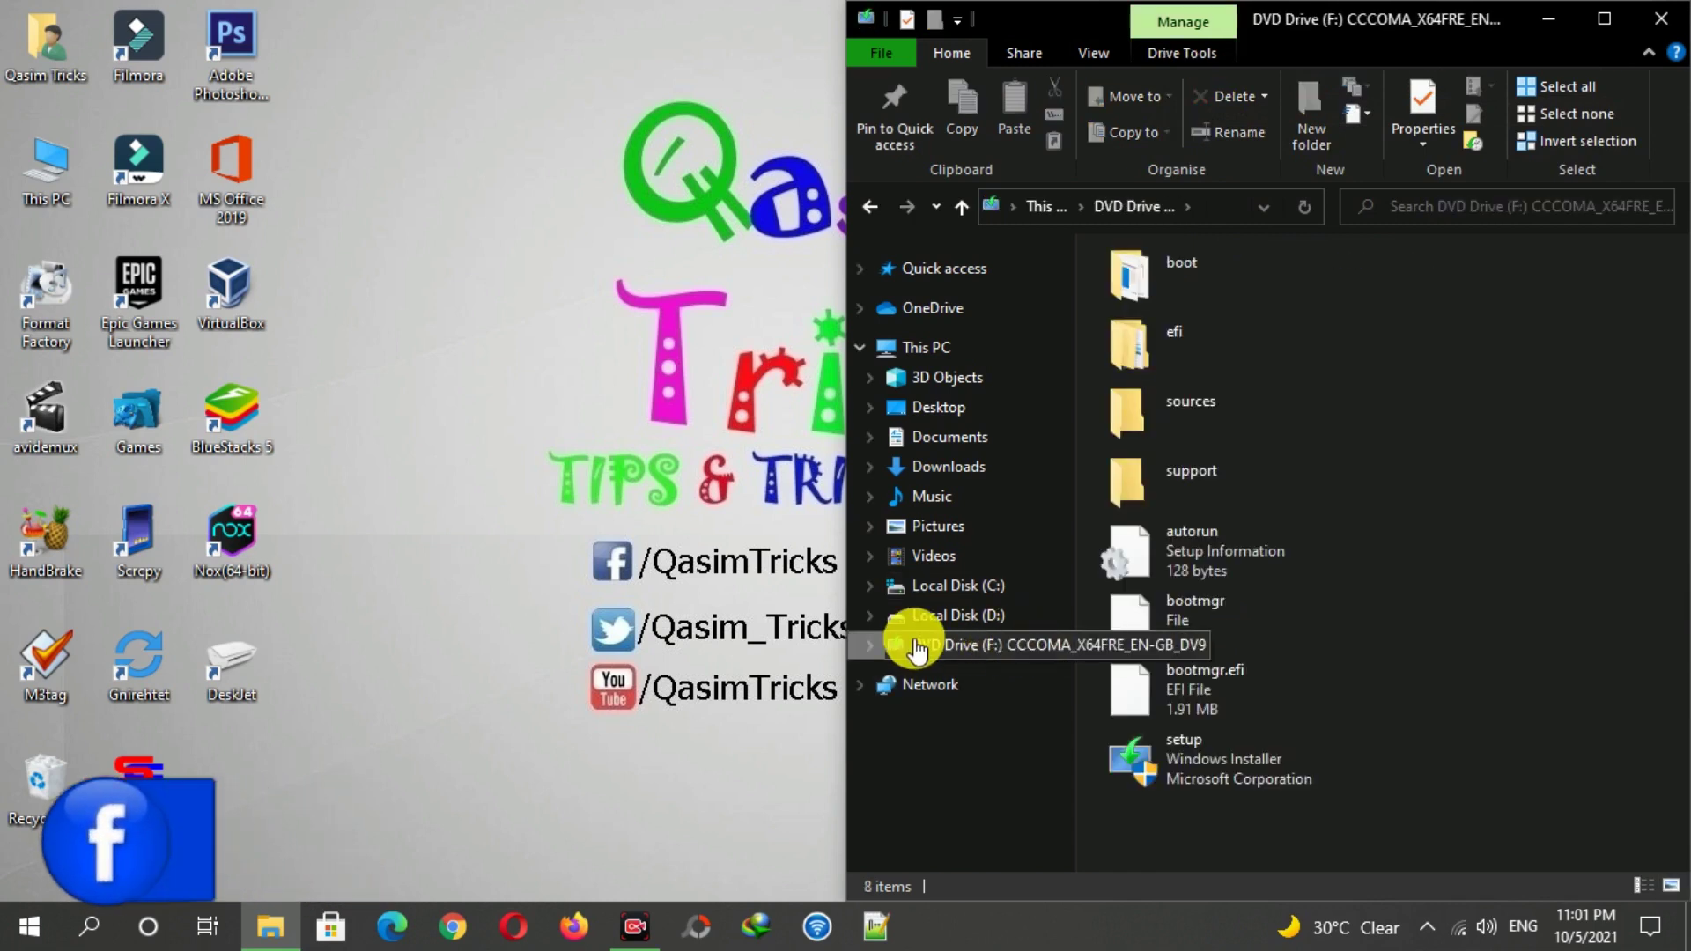
{"action": "double_click", "coordinate": [1208, 770]}
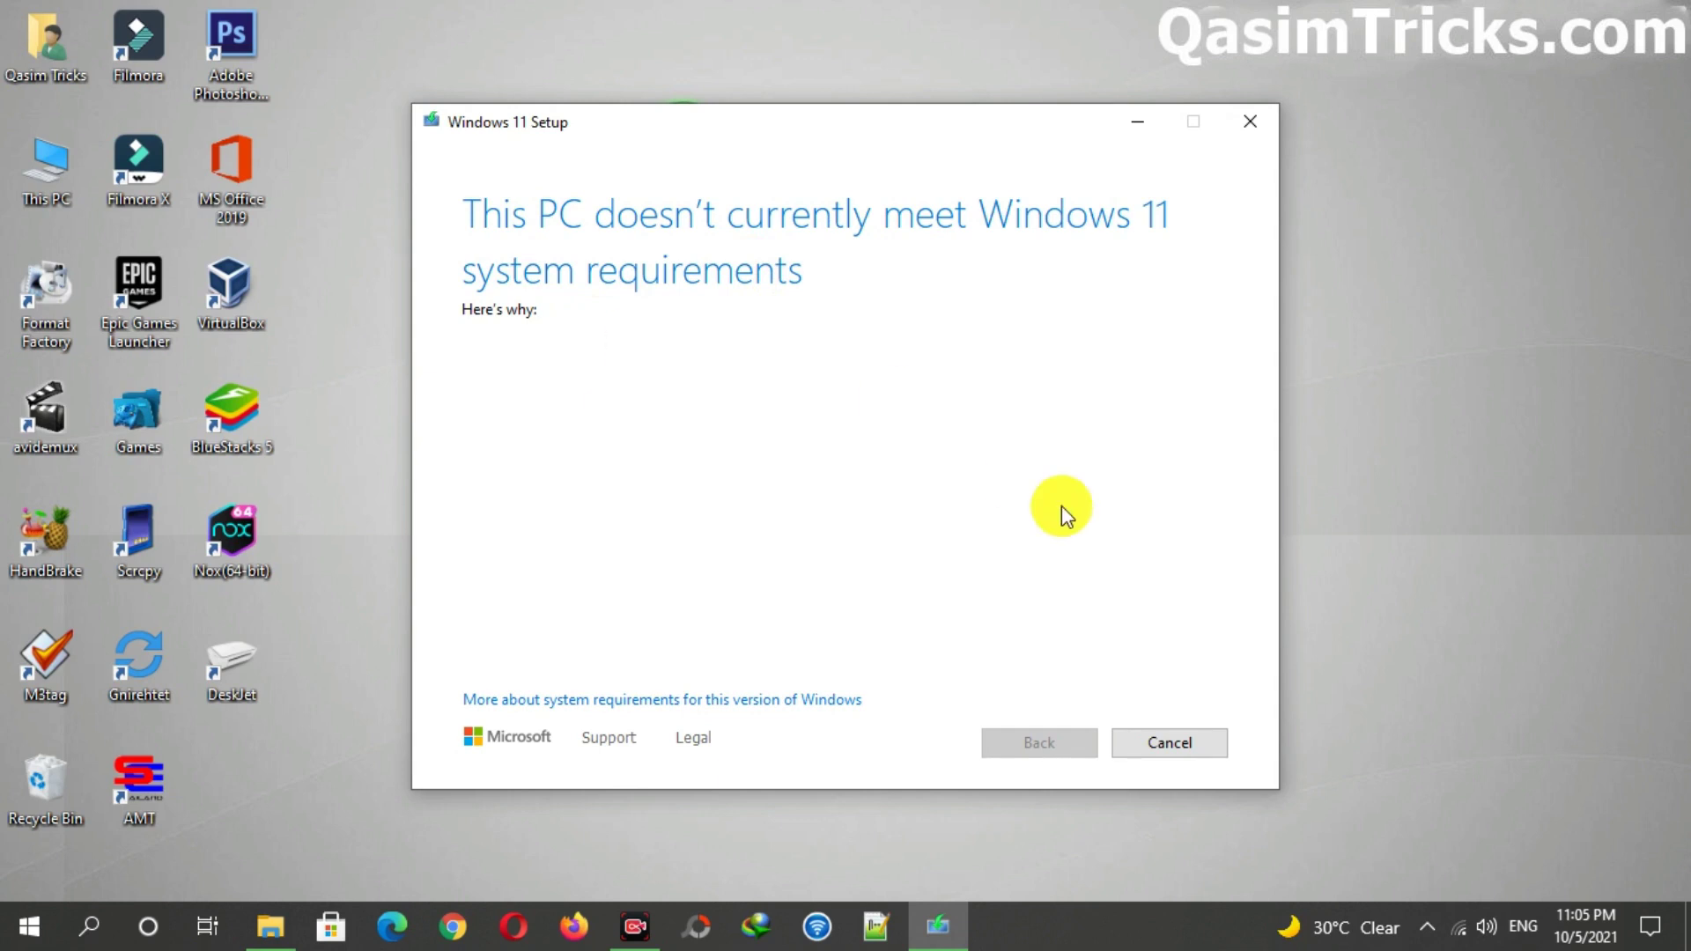
Step: Cancel the failed setup, eject DVD Drive (F:), and select the Fix Windows 11 Unsupported Device archive
{"action": "left_click", "coordinate": [1162, 724]}
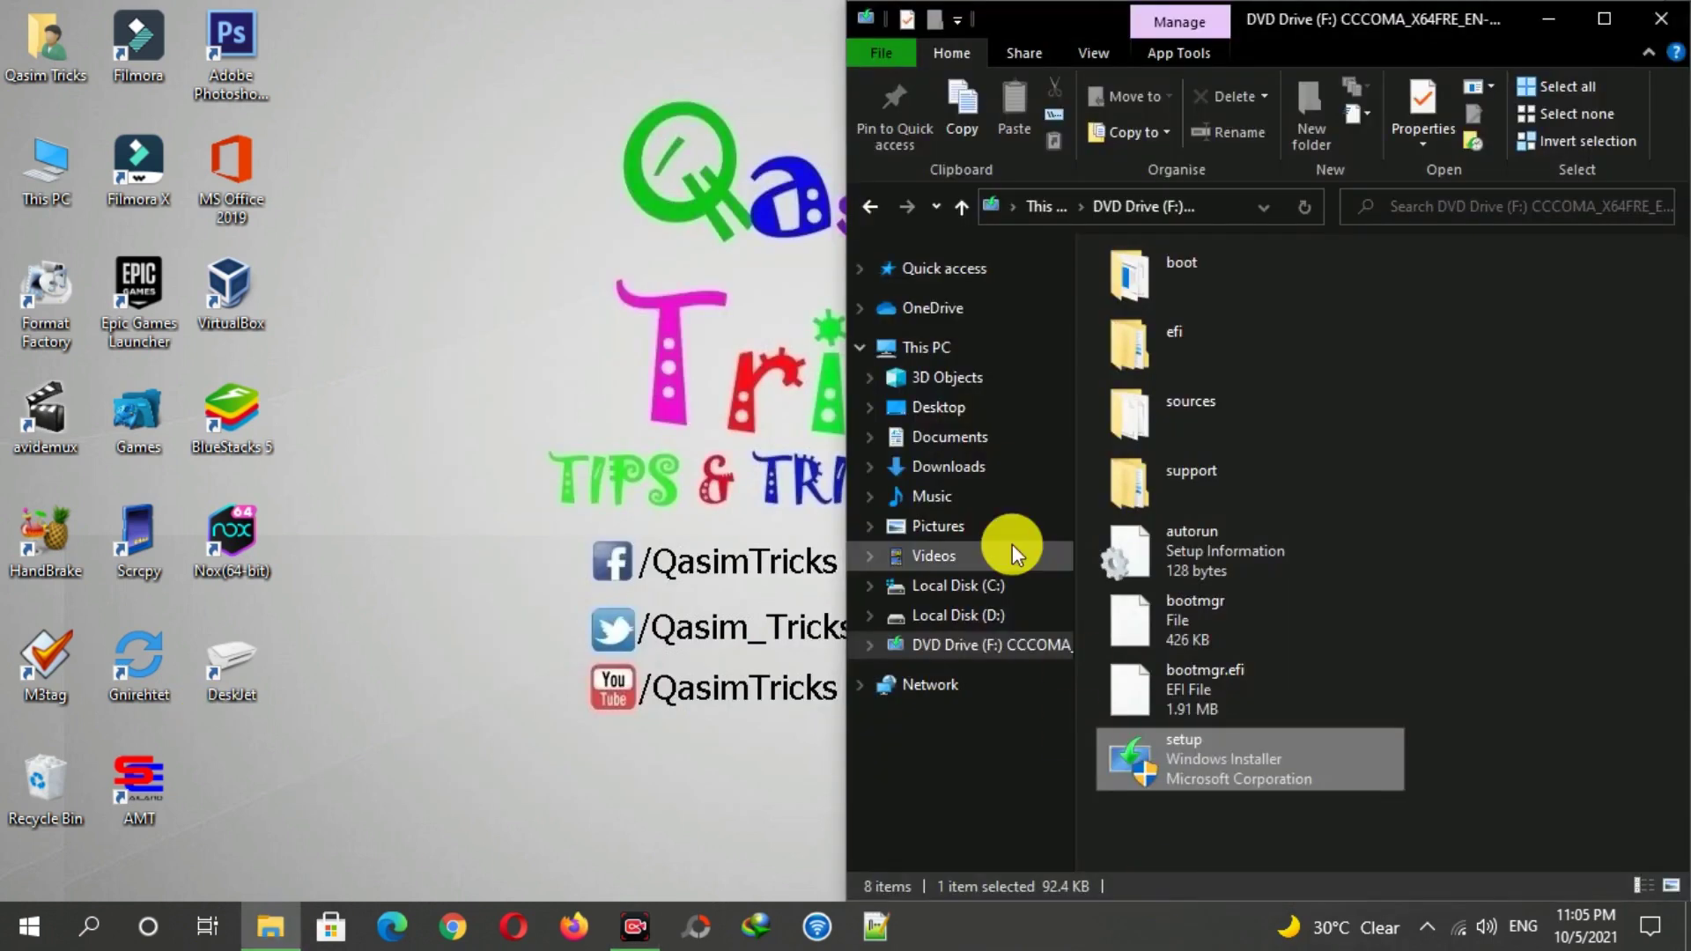
{"action": "right_click", "coordinate": [1017, 648]}
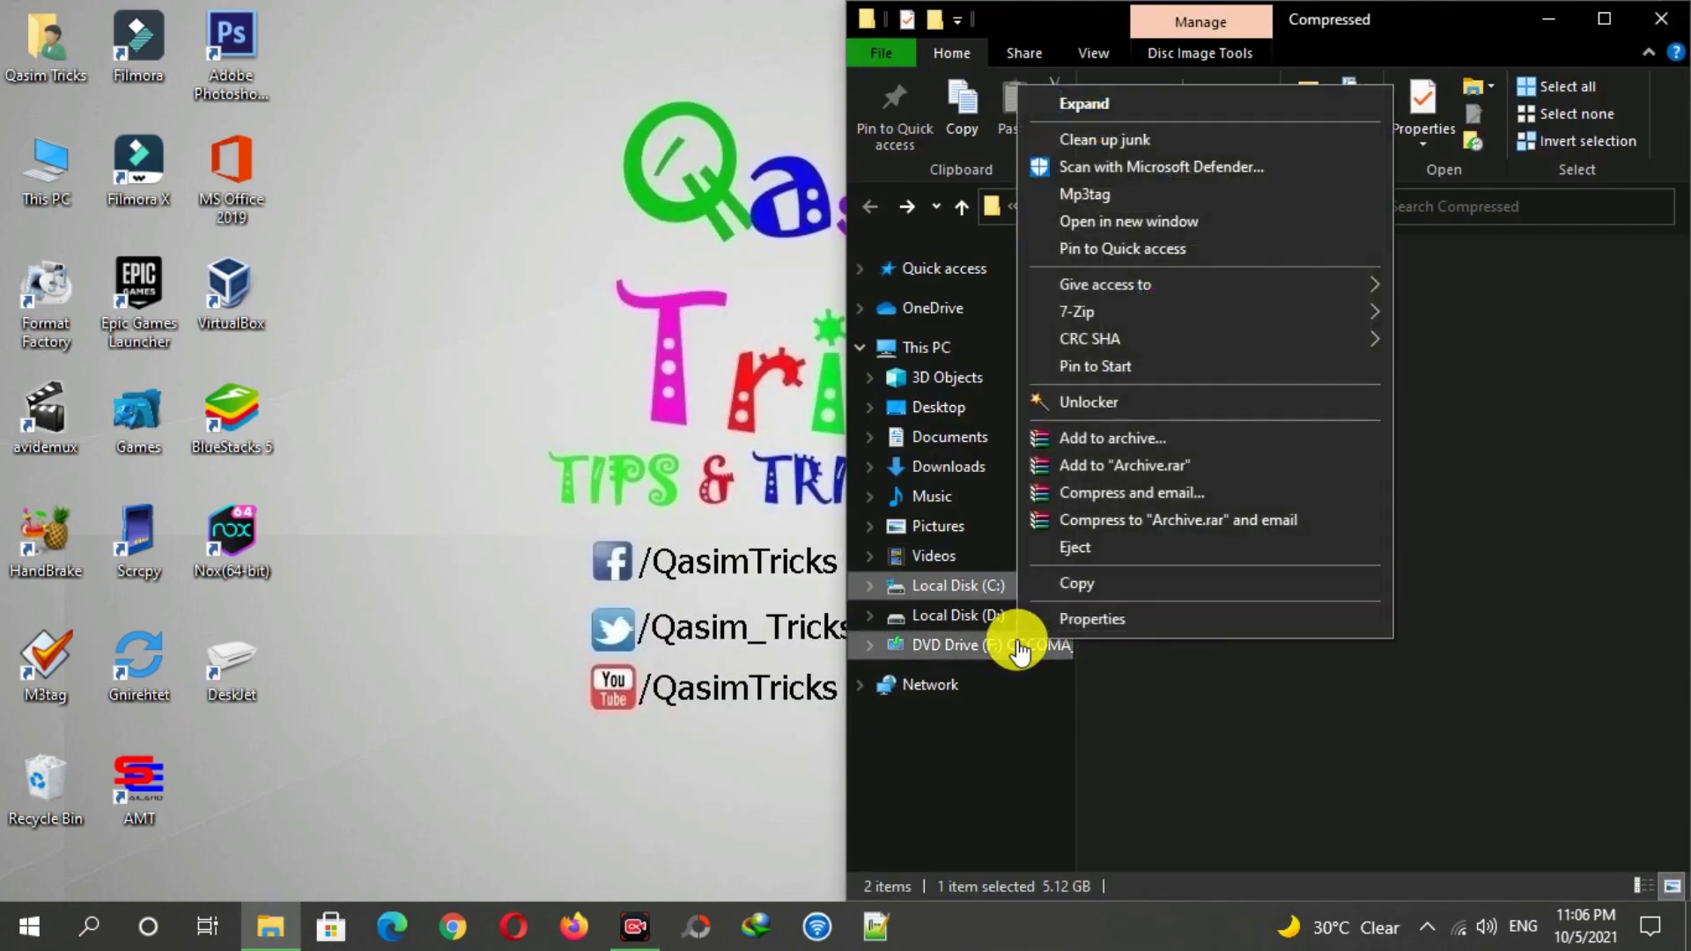
{"action": "left_click", "coordinate": [1087, 549]}
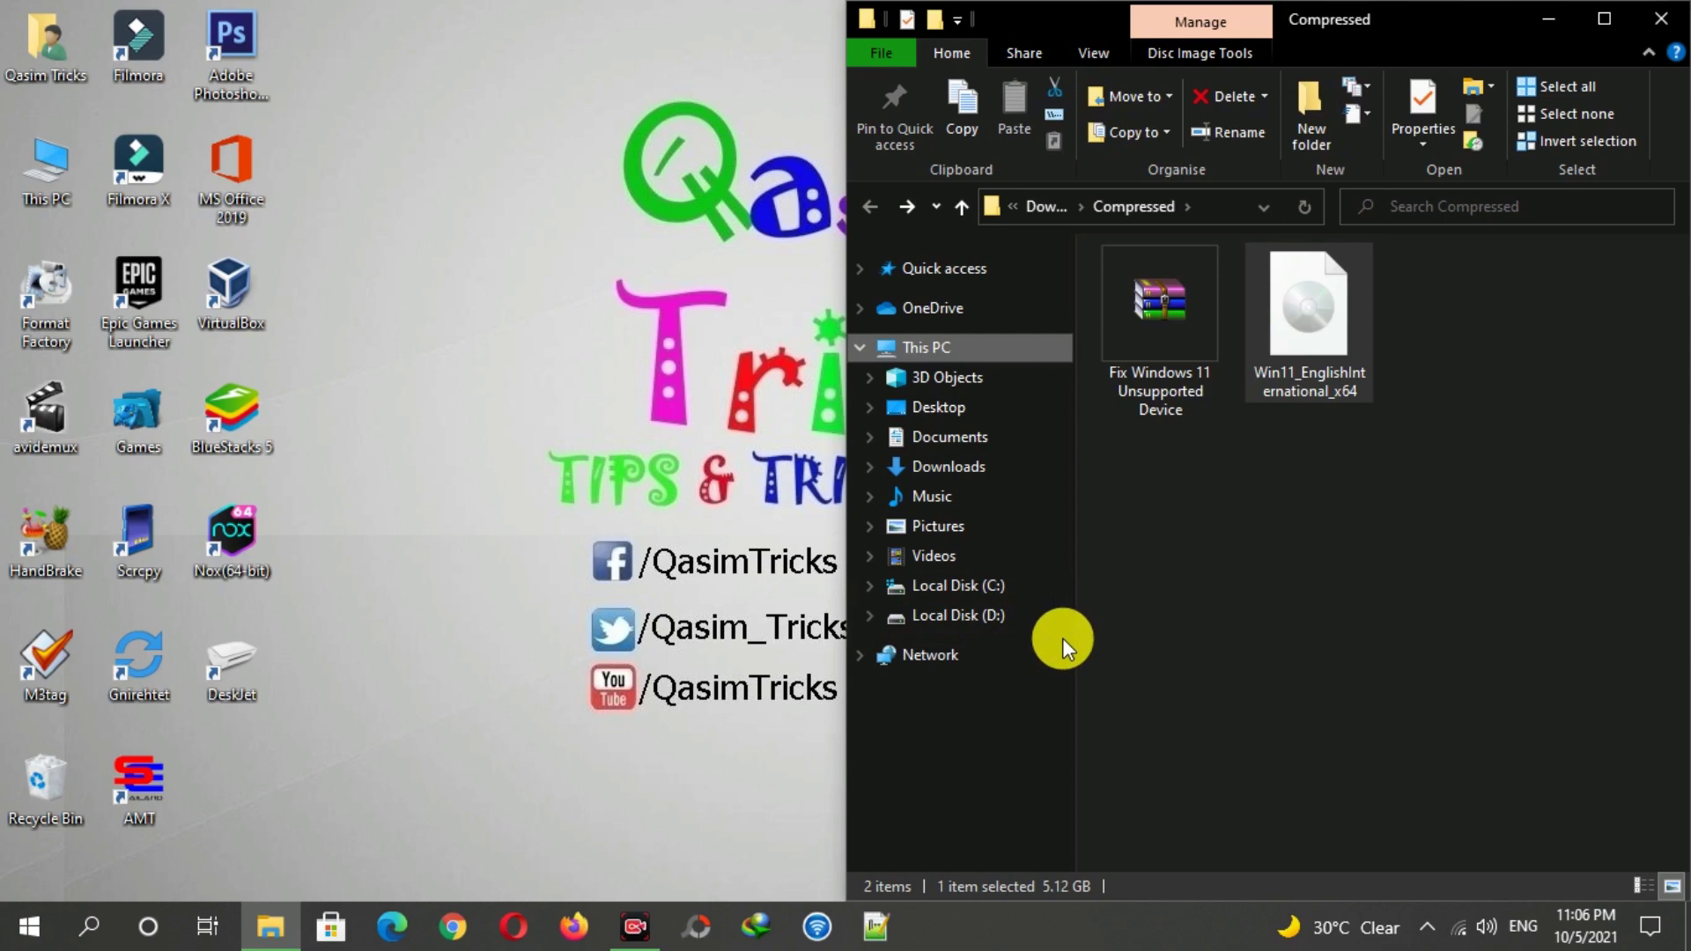
{"action": "left_click", "coordinate": [1458, 493]}
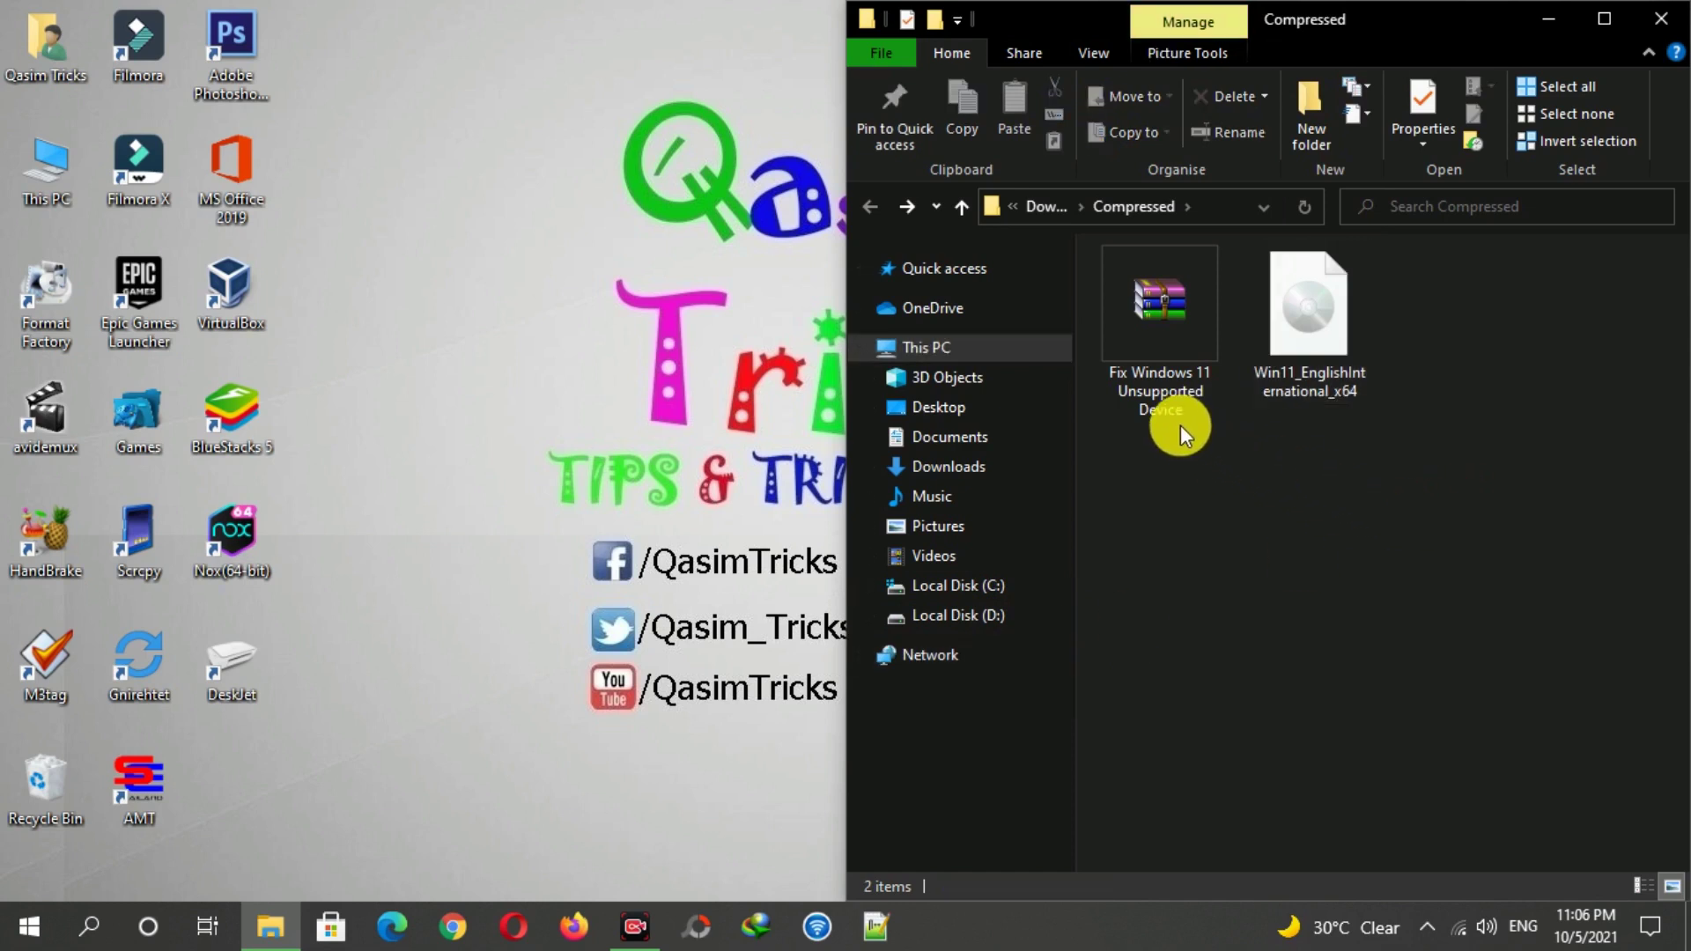
{"action": "left_click", "coordinate": [1163, 401]}
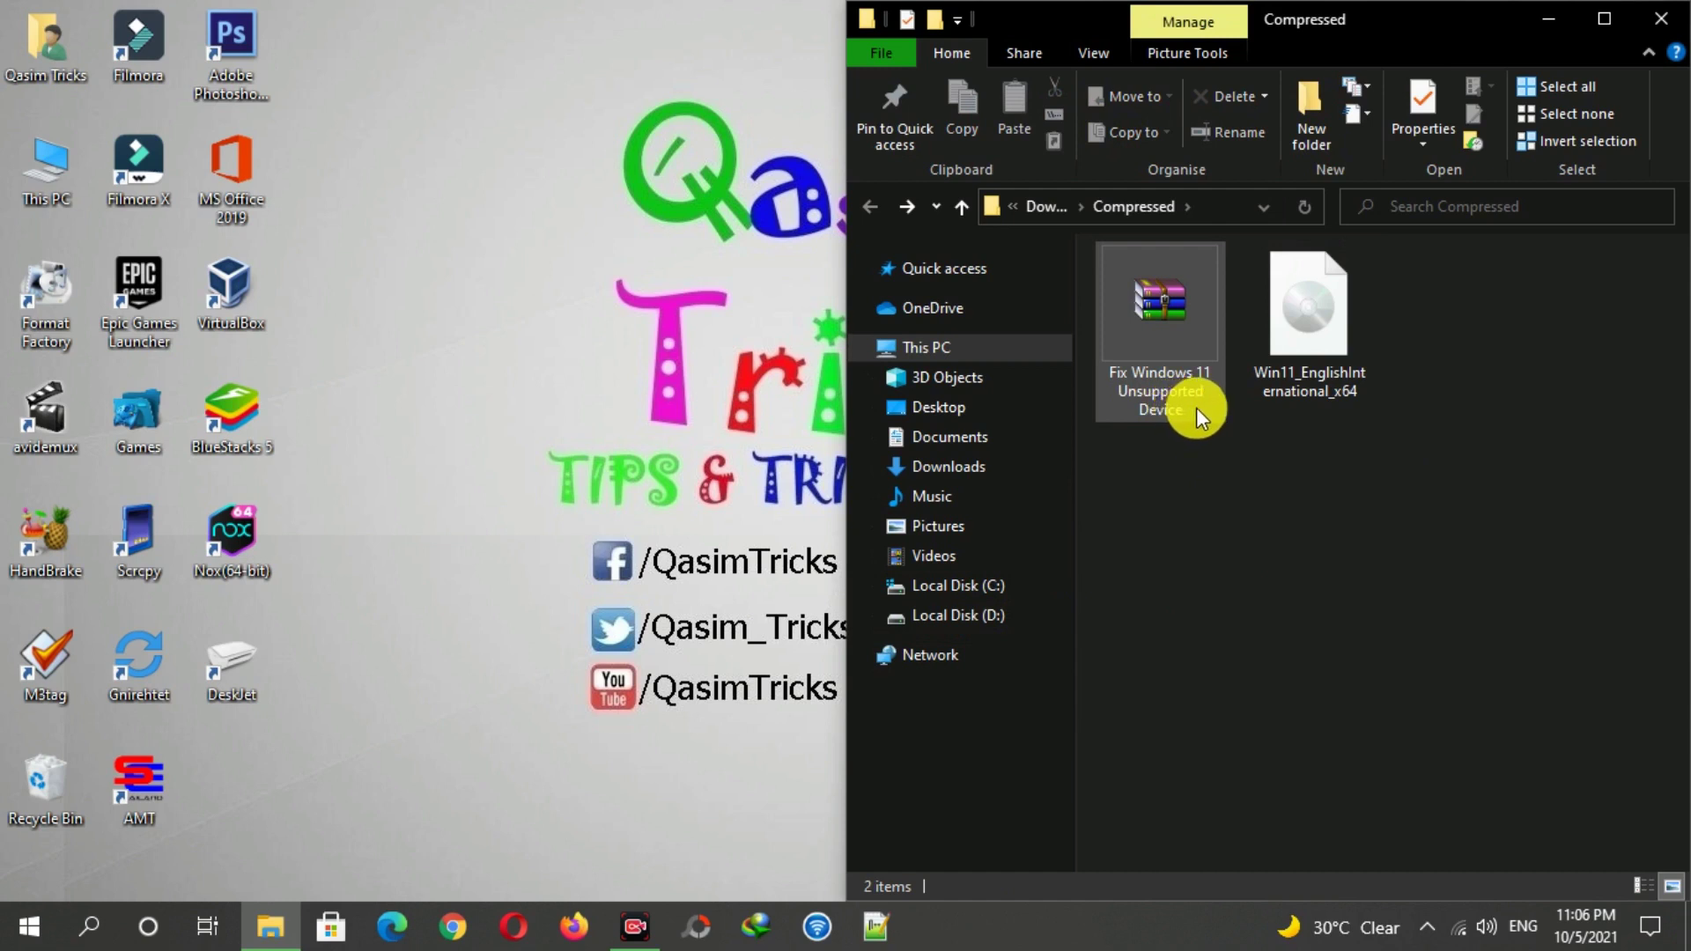
Step: Extract the Win11 ISO to Win11_EnglishInternational_x64\ with WinRAR, moving the progress window aside
{"action": "left_click", "coordinate": [1274, 375]}
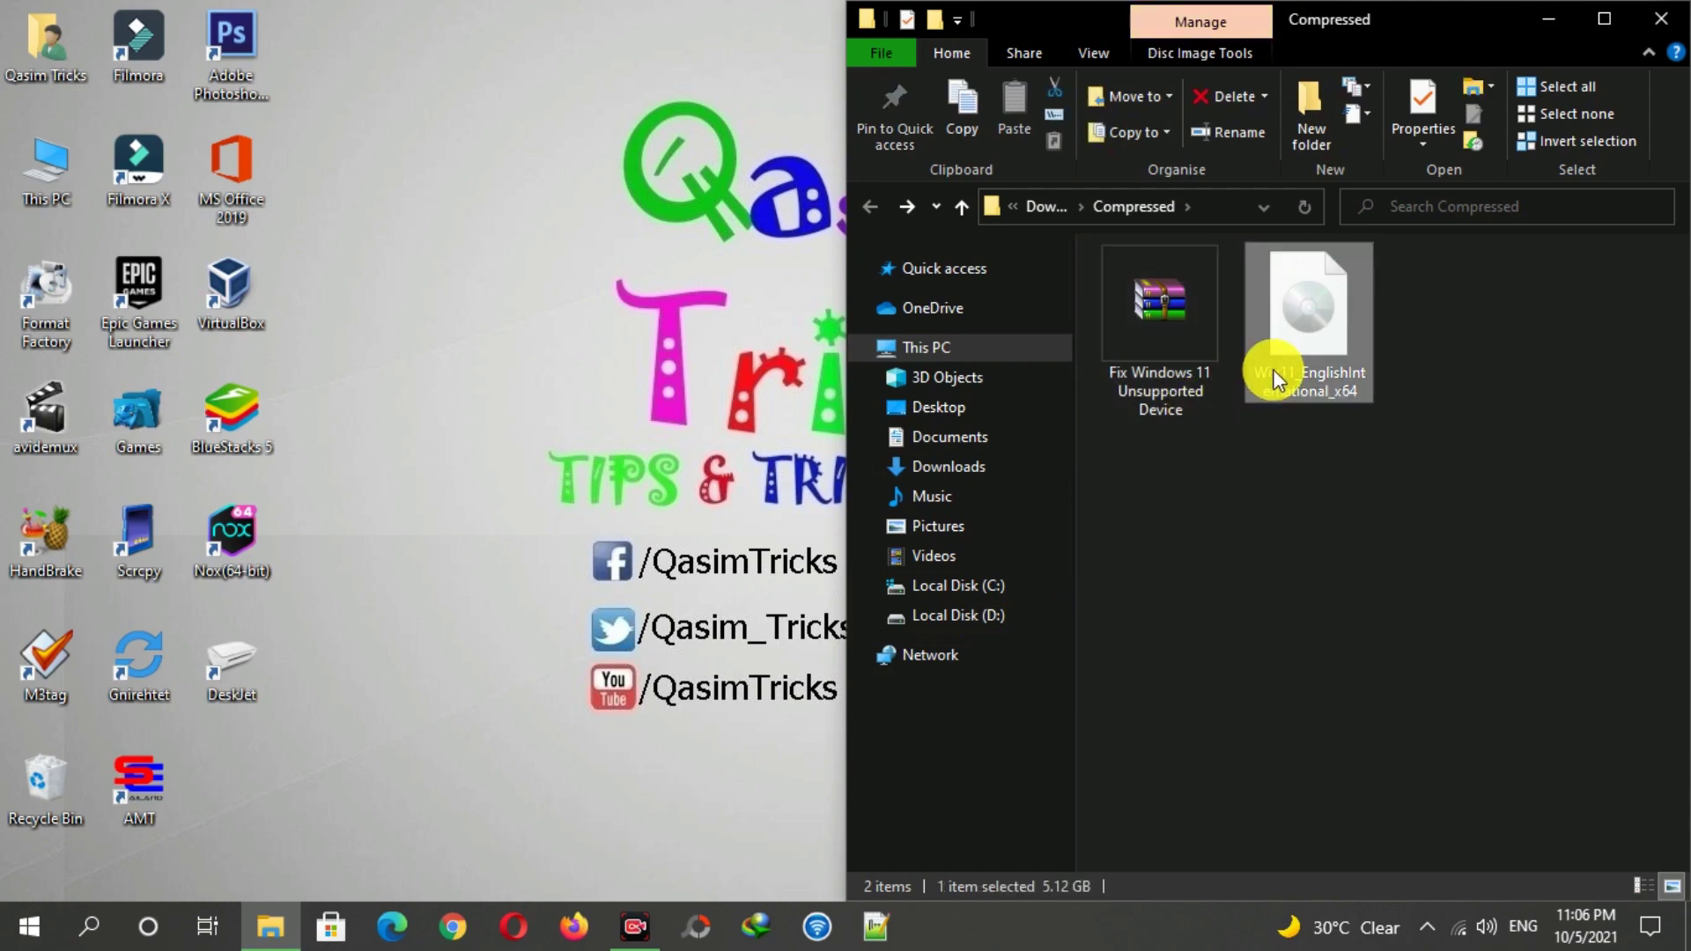
{"action": "right_click", "coordinate": [1275, 375]}
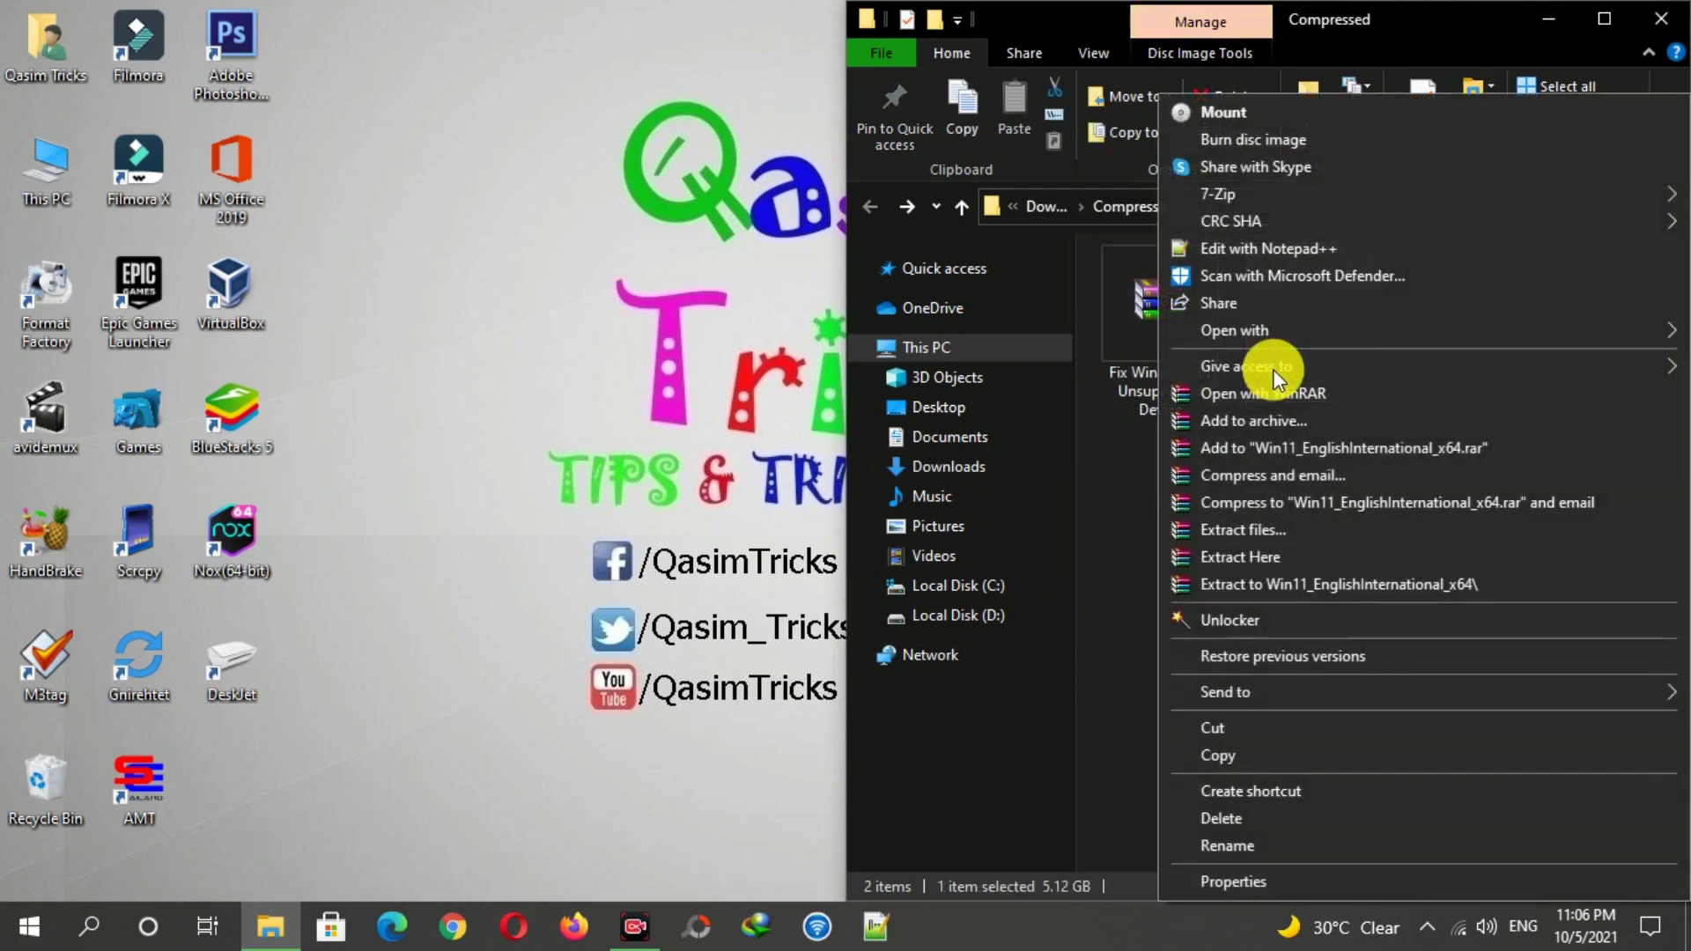
{"action": "left_click", "coordinate": [1288, 583]}
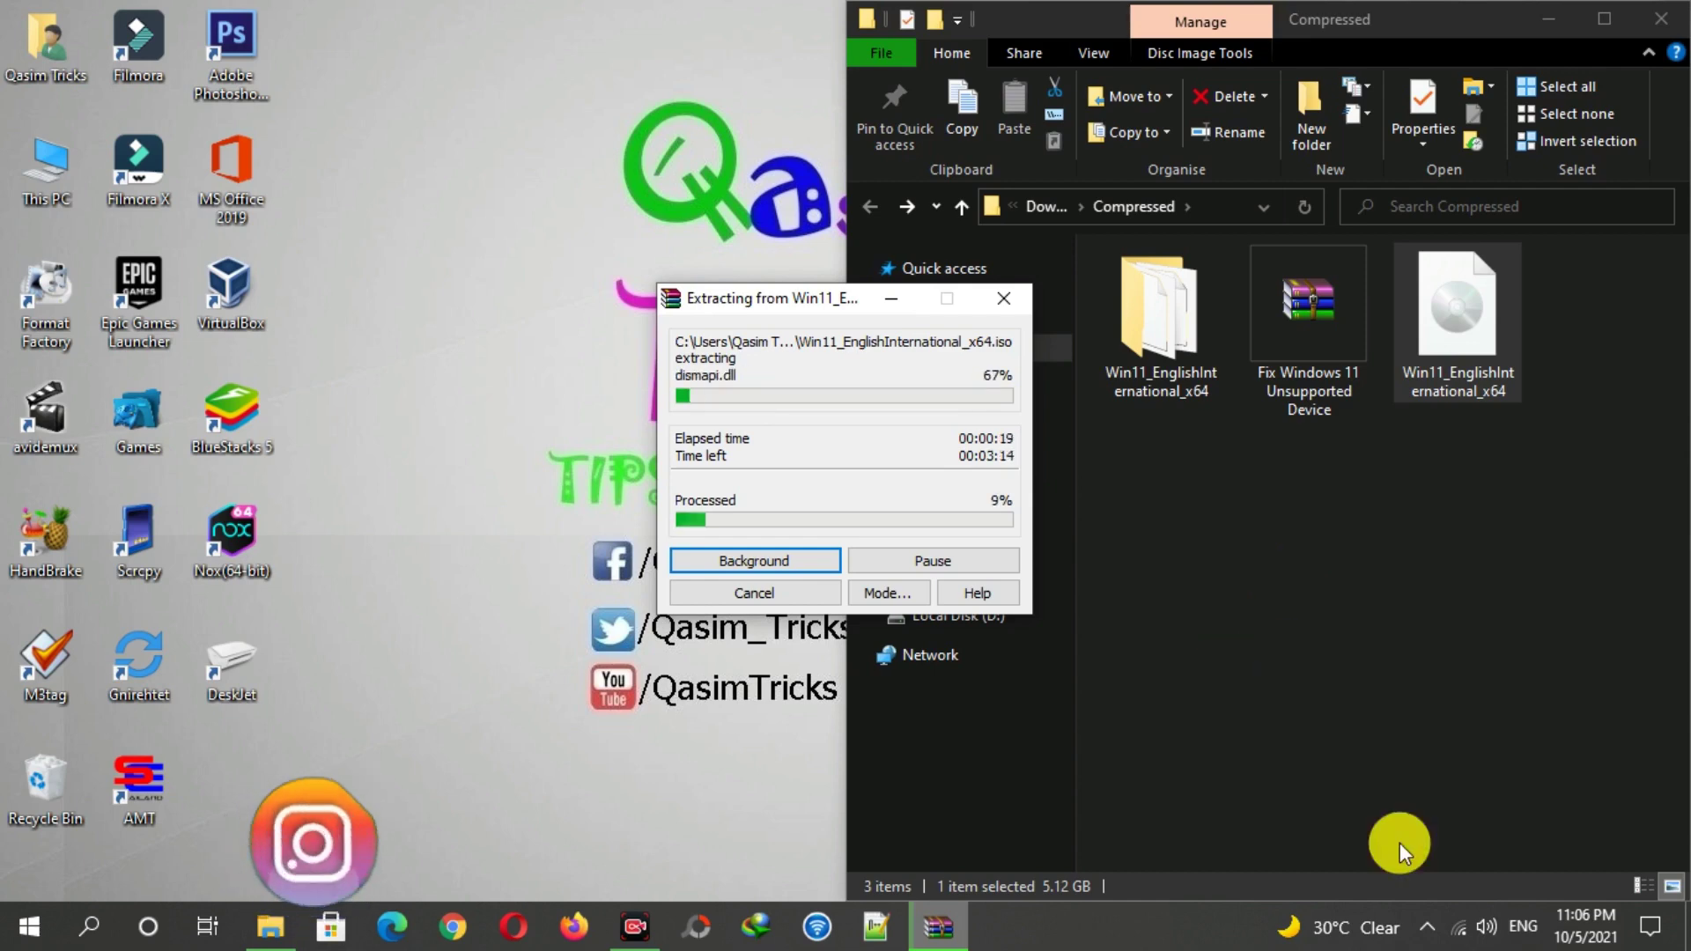
{"action": "left_click", "coordinate": [1427, 926]}
{"action": "mouse_move", "coordinate": [735, 299]}
{"action": "left_mouse_down"}
{"action": "mouse_move", "coordinate": [529, 137]}
{"action": "mouse_move", "coordinate": [781, 143]}
{"action": "mouse_move", "coordinate": [866, 285]}
{"action": "left_mouse_up"}
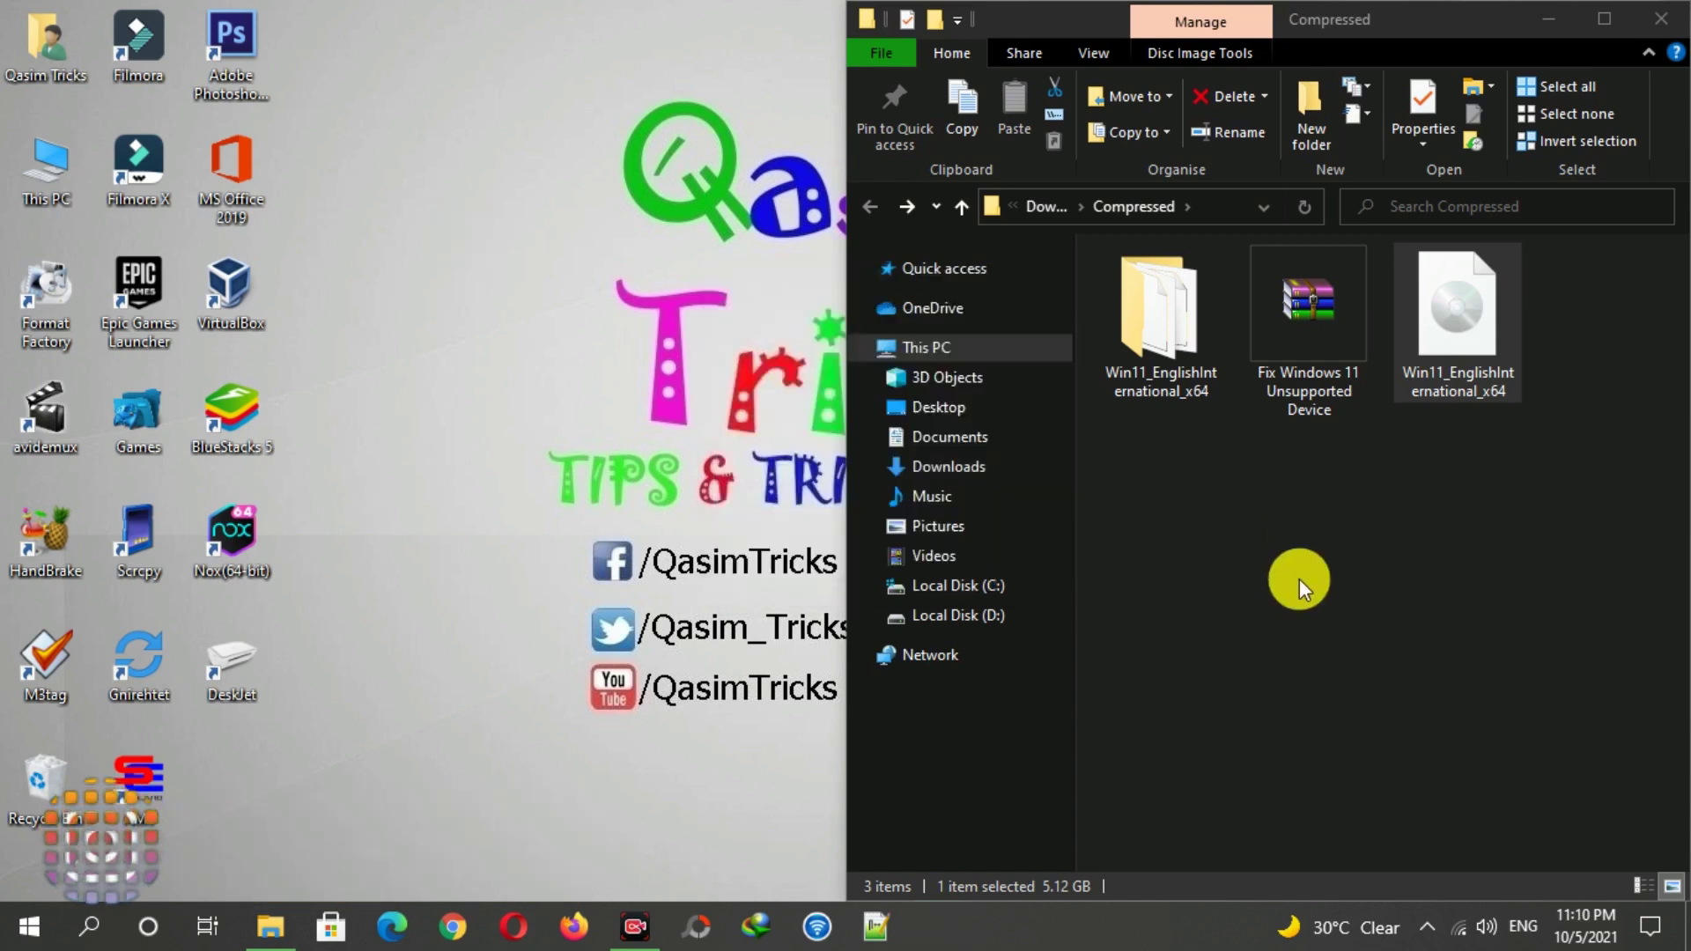
Step: Unpack appraiserres.dll from the Fix archive into the Compressed folder
{"action": "left_click", "coordinate": [1145, 328]}
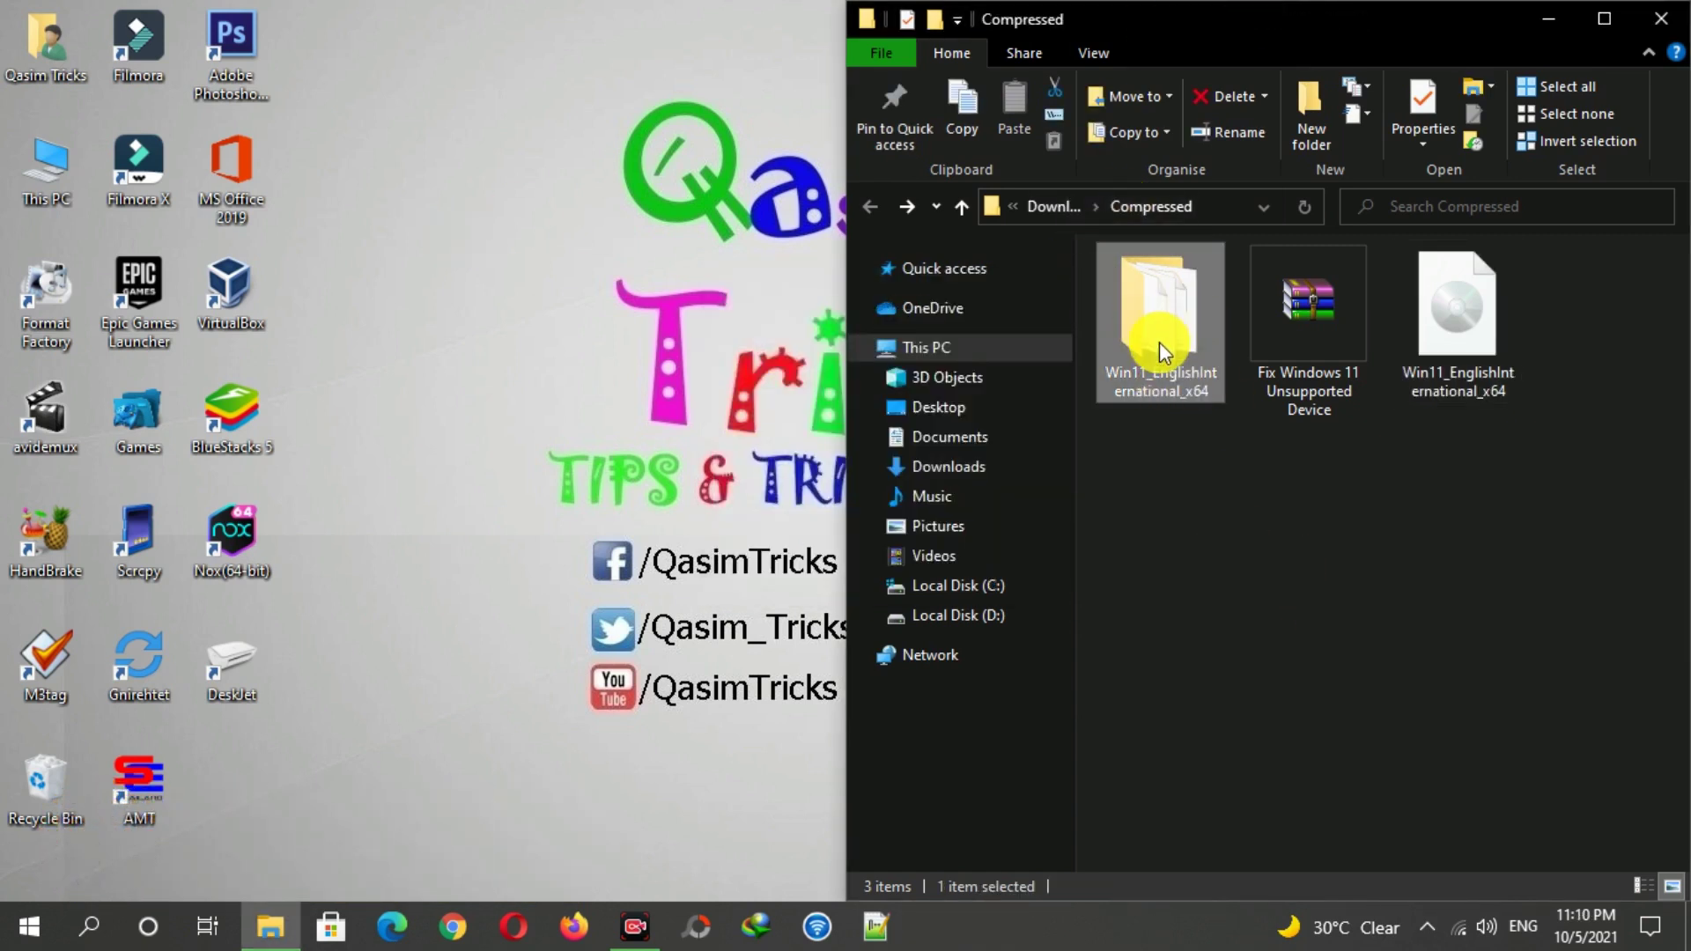
{"action": "left_click", "coordinate": [1249, 514]}
{"action": "right_click", "coordinate": [1255, 357]}
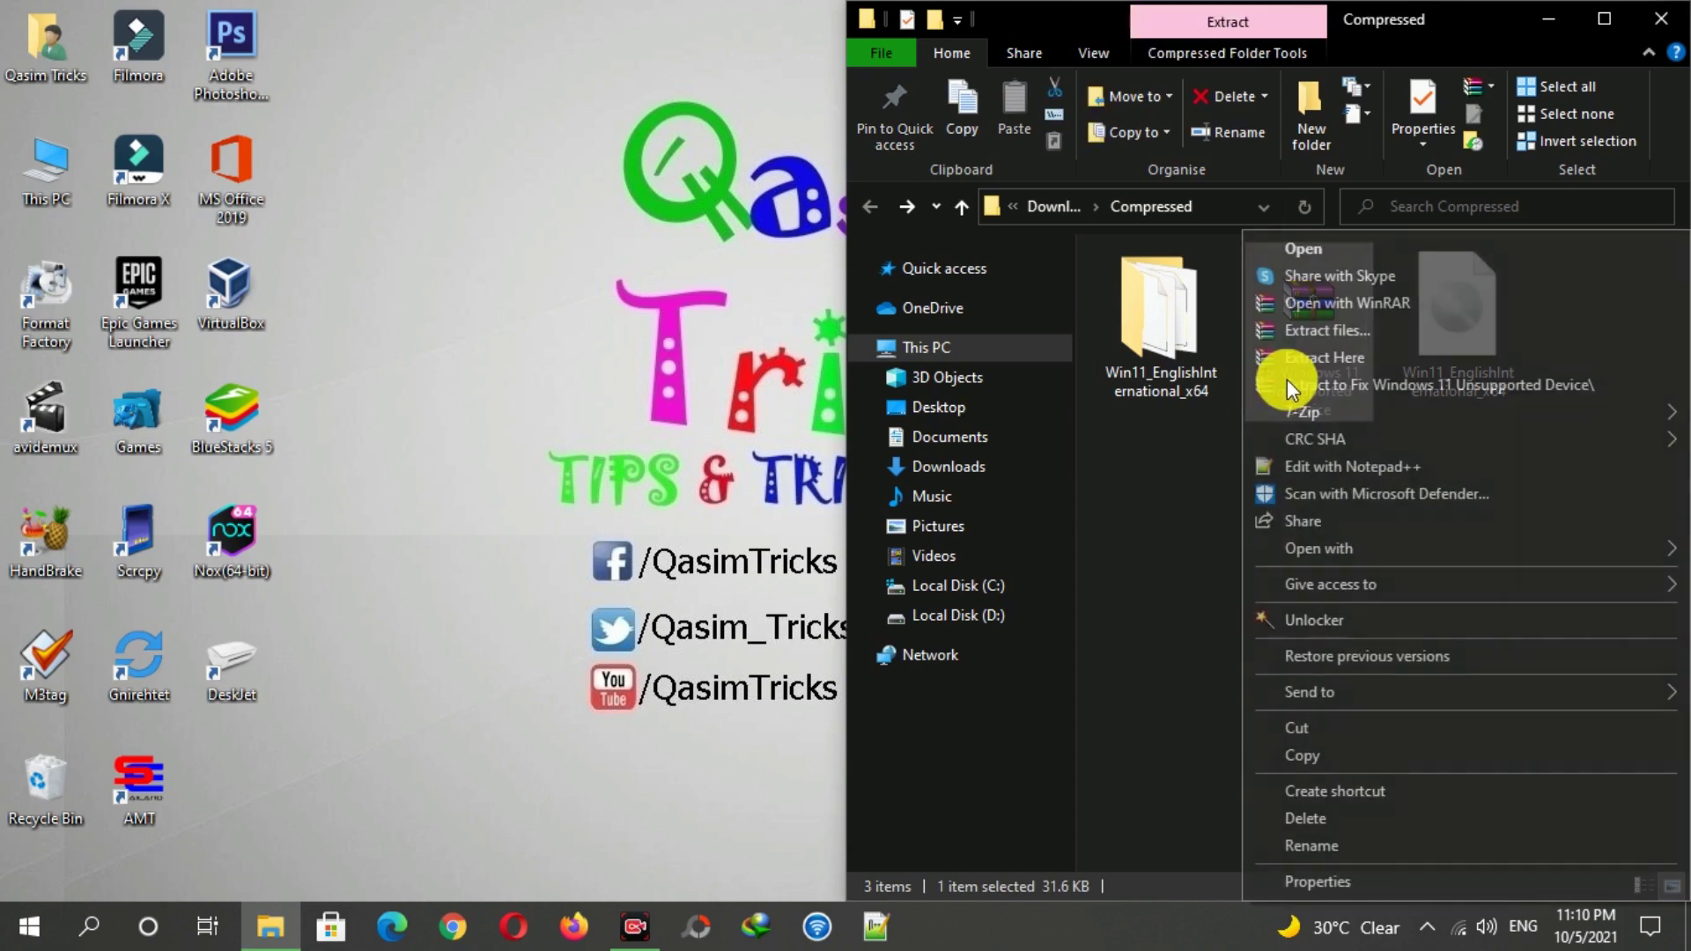
{"action": "left_click", "coordinate": [1318, 358]}
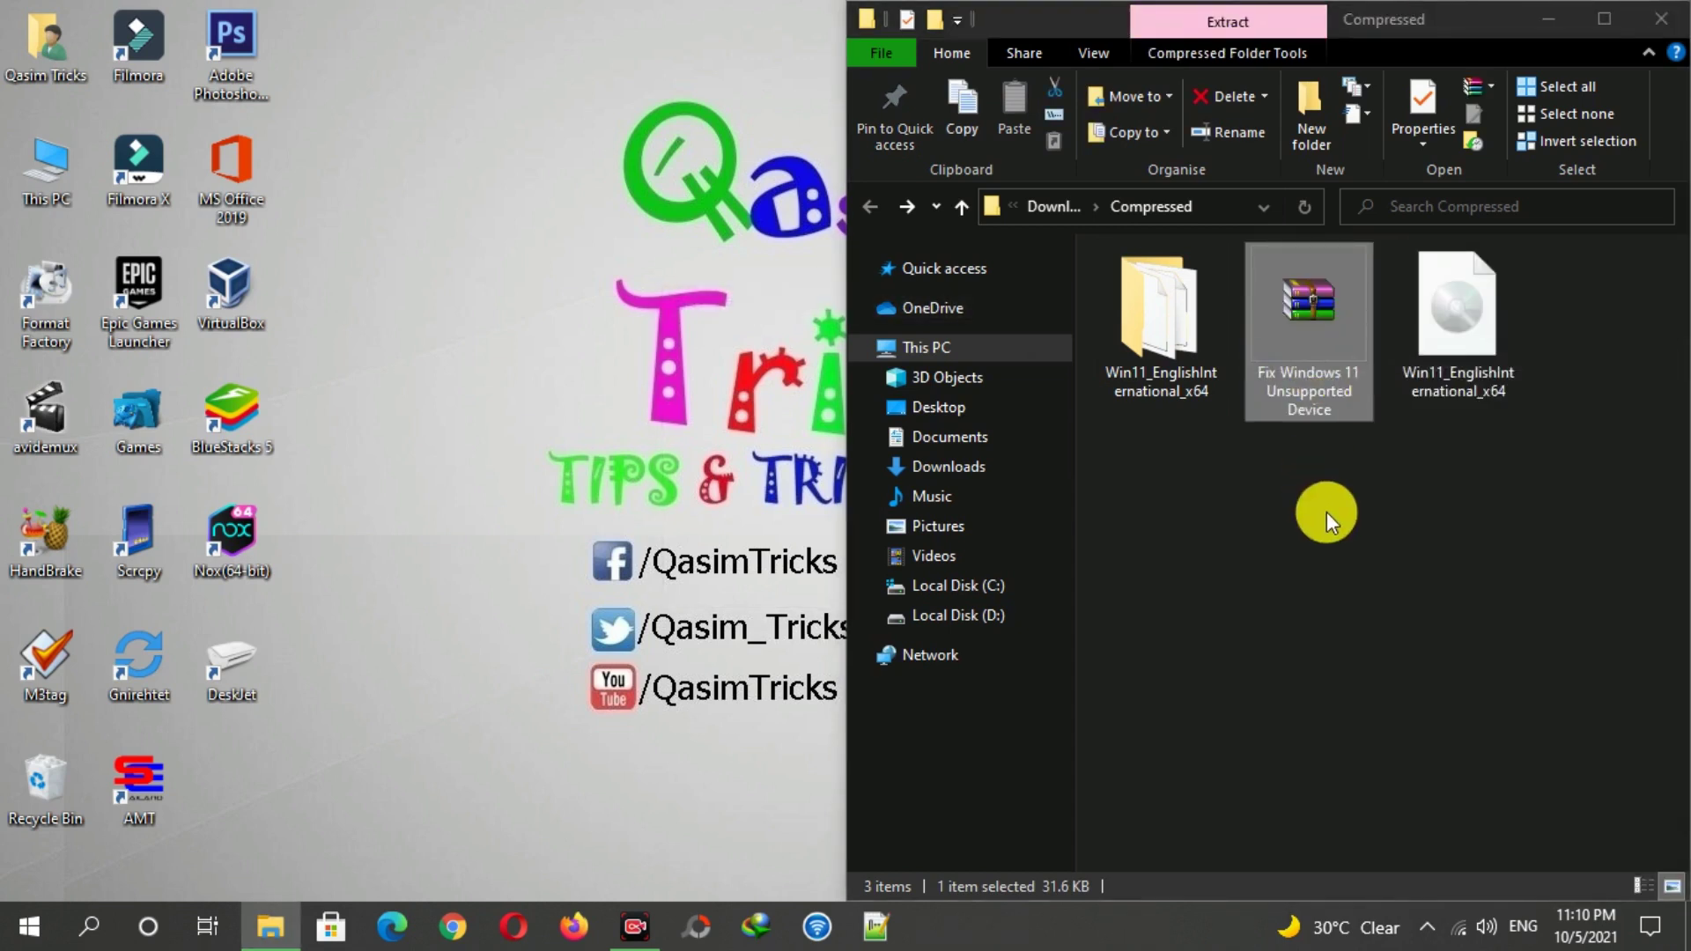
Step: Copy the patched appraiserres.dll to the clipboard
{"action": "left_click", "coordinate": [1326, 515]}
{"action": "left_click", "coordinate": [1320, 371]}
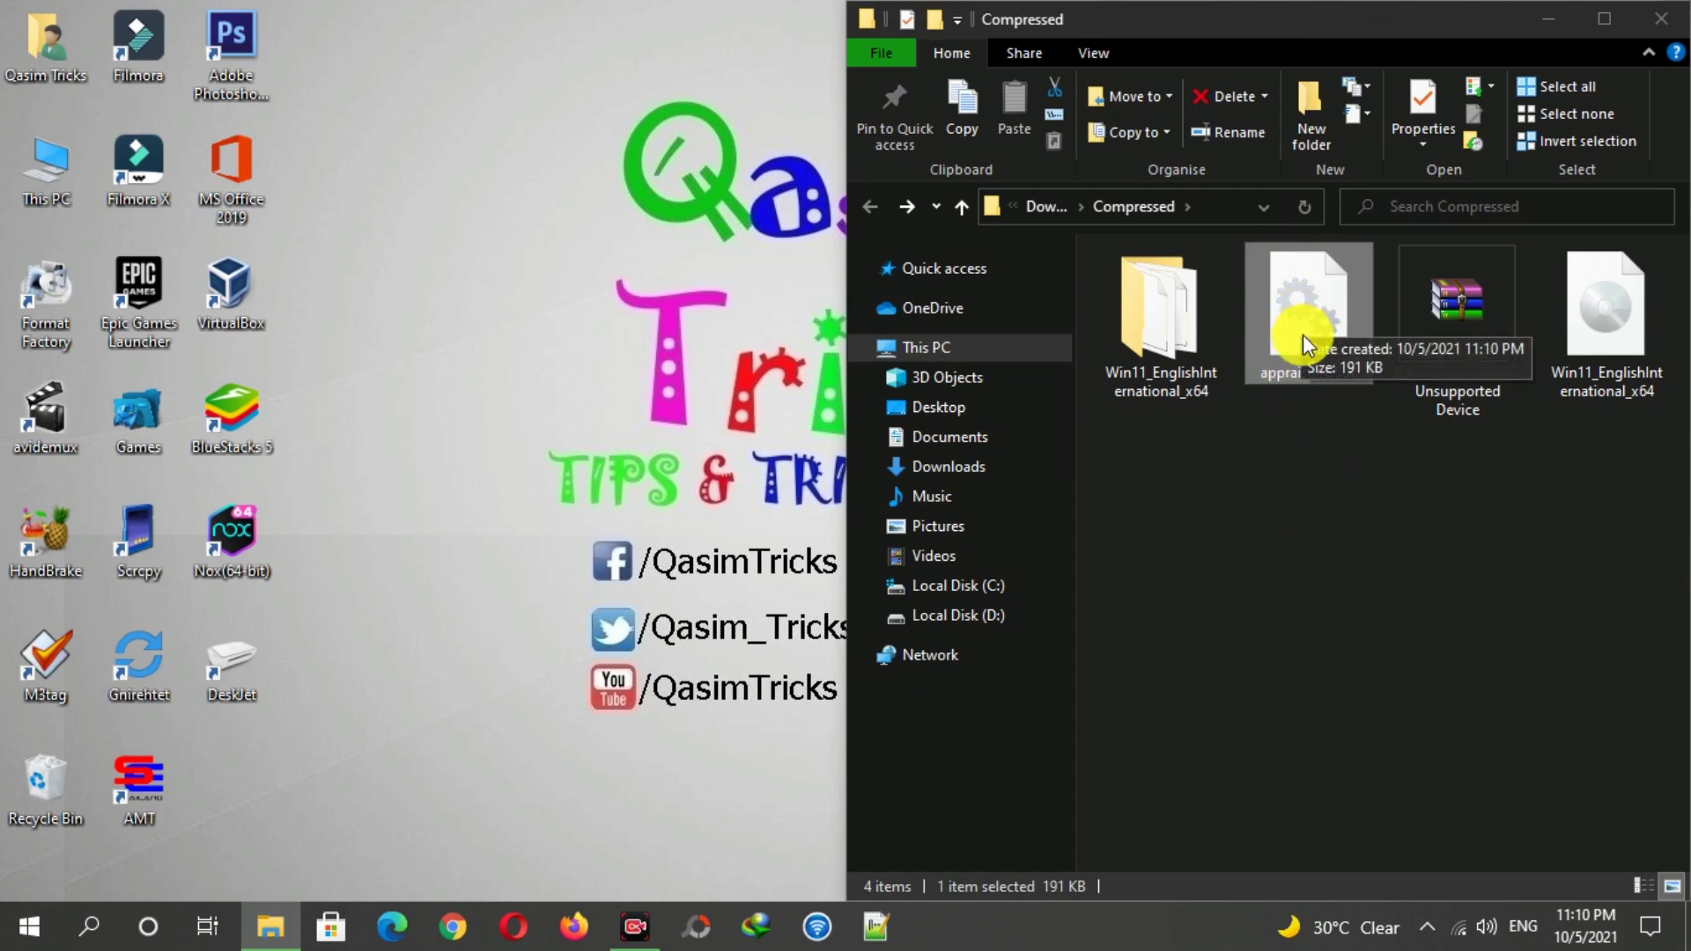
{"action": "right_click", "coordinate": [1302, 333]}
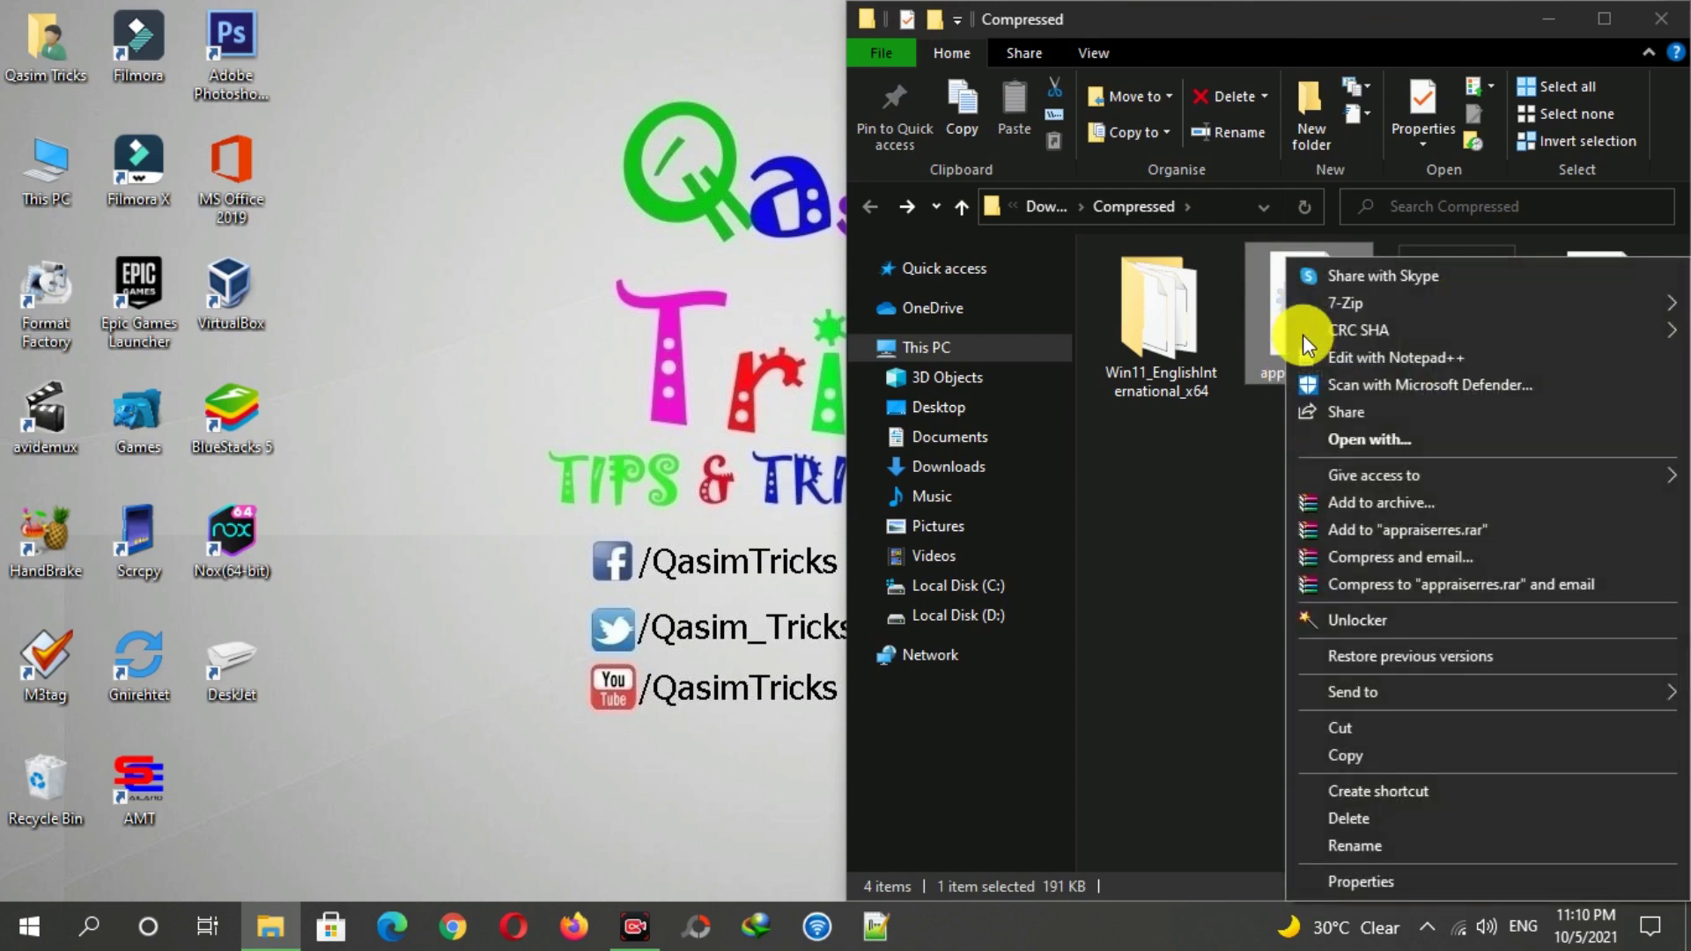
{"action": "left_click", "coordinate": [1359, 755]}
Step: Paste the patched appraiserres.dll into Win11_EnglishInternational_x64\sources, replacing the original file
{"action": "double_click", "coordinate": [1167, 380]}
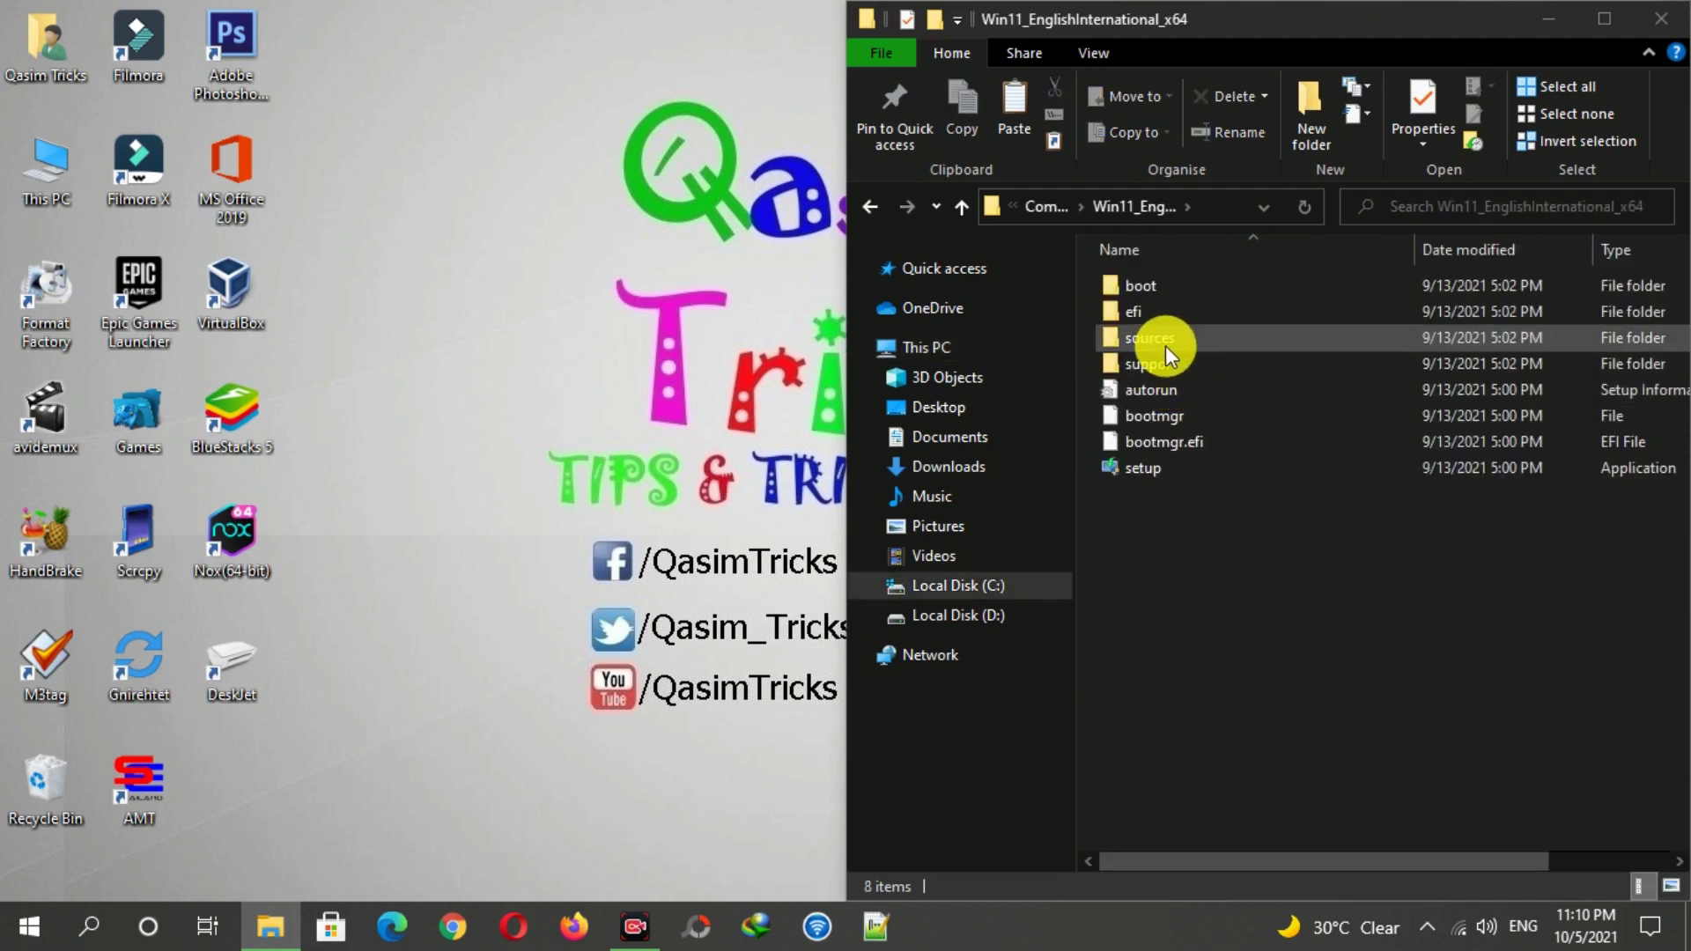
{"action": "double_click", "coordinate": [1185, 342]}
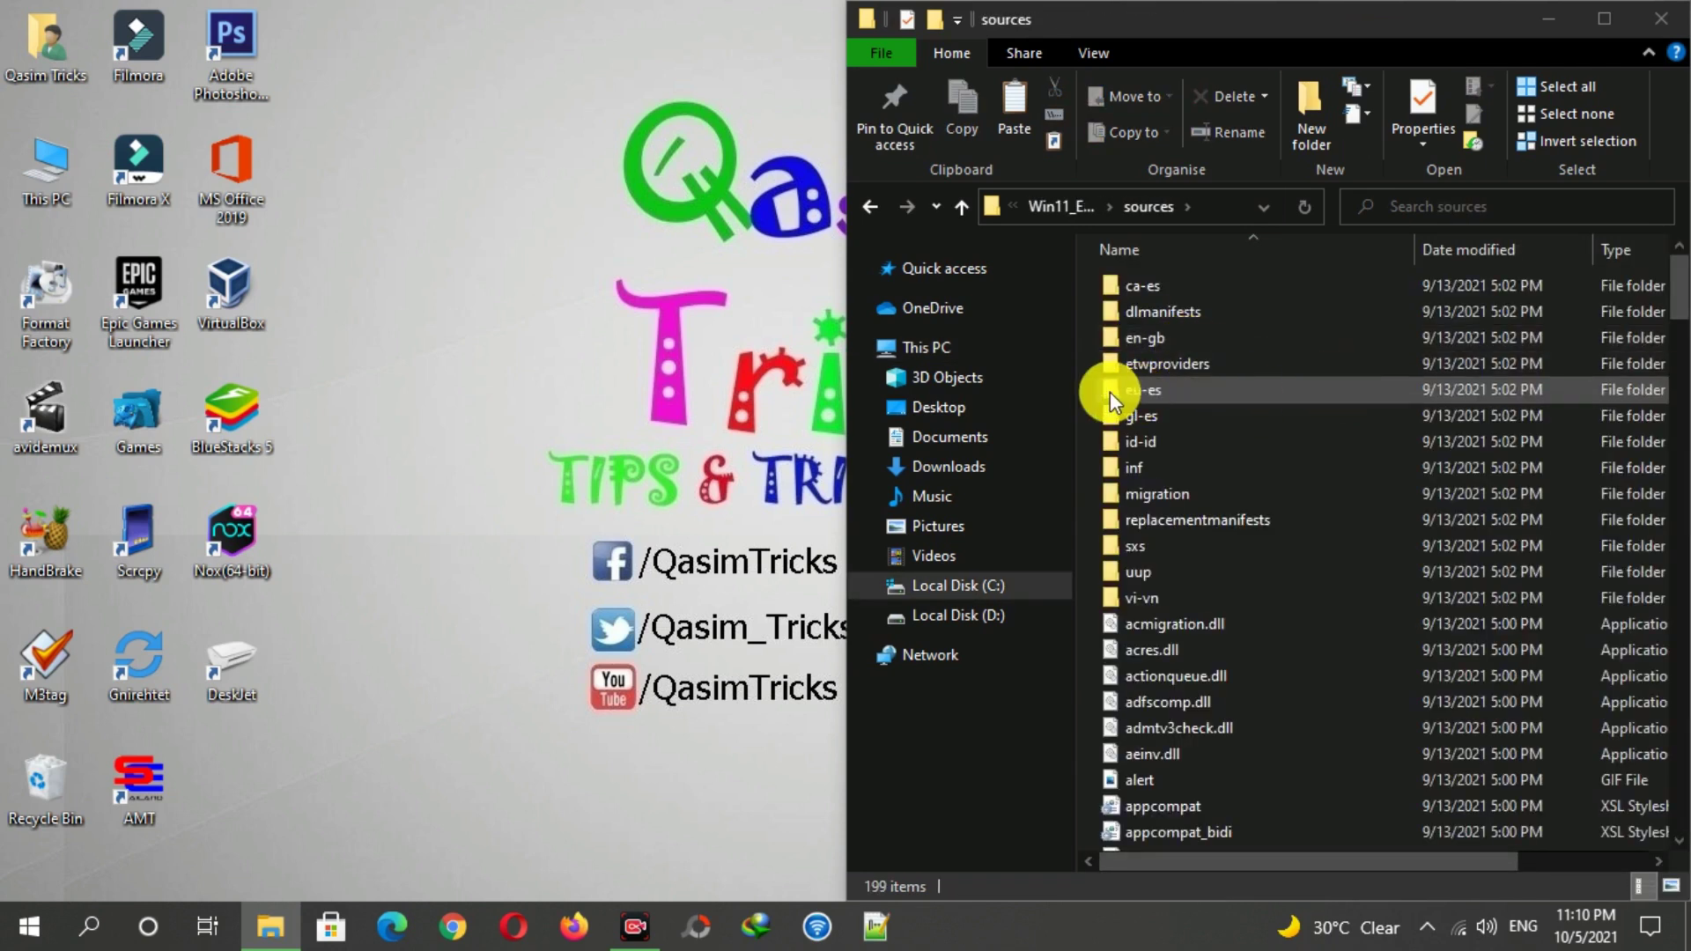
{"action": "right_click", "coordinate": [1086, 384]}
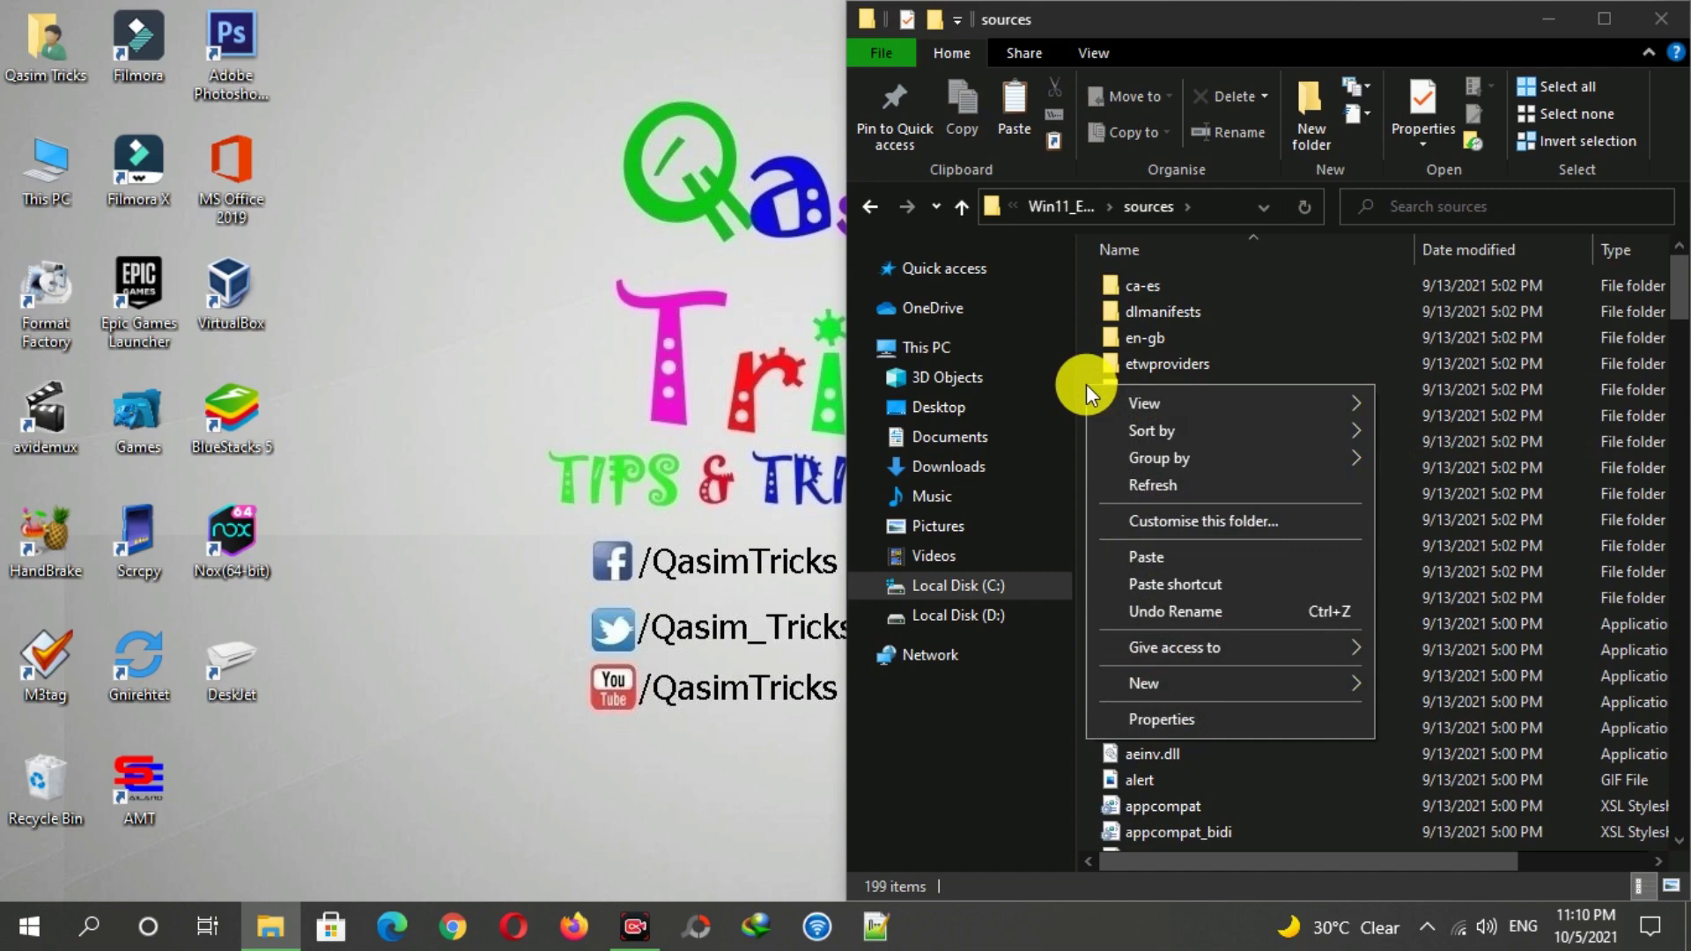
{"action": "left_click", "coordinate": [1151, 556]}
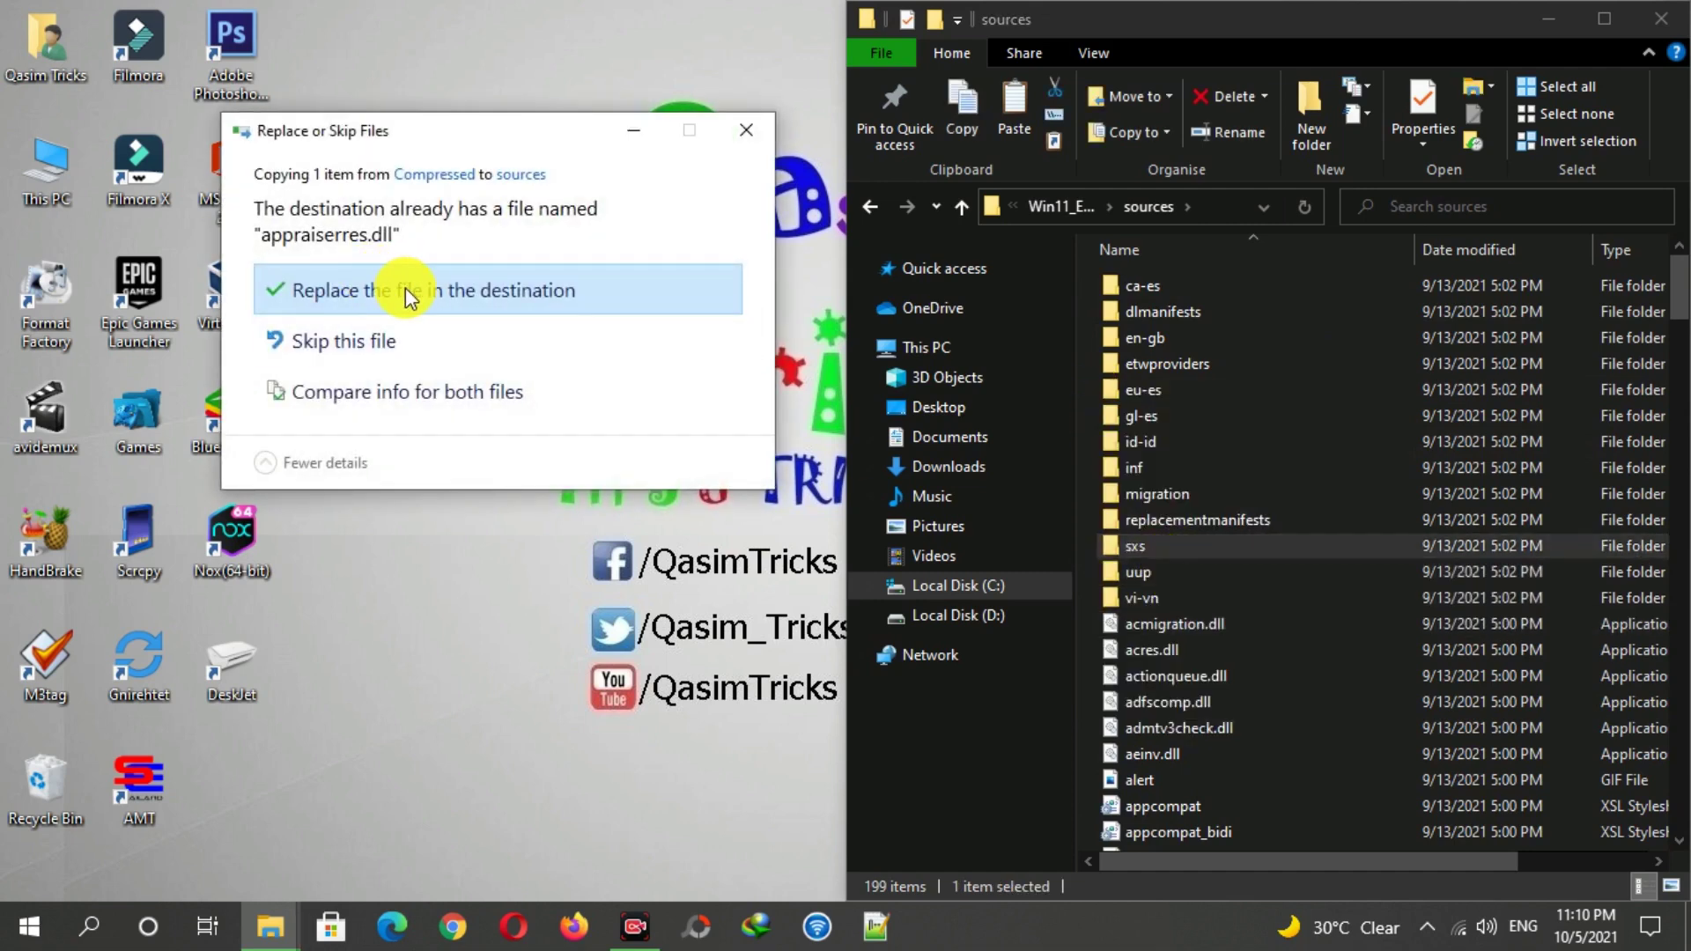
{"action": "left_click", "coordinate": [443, 293]}
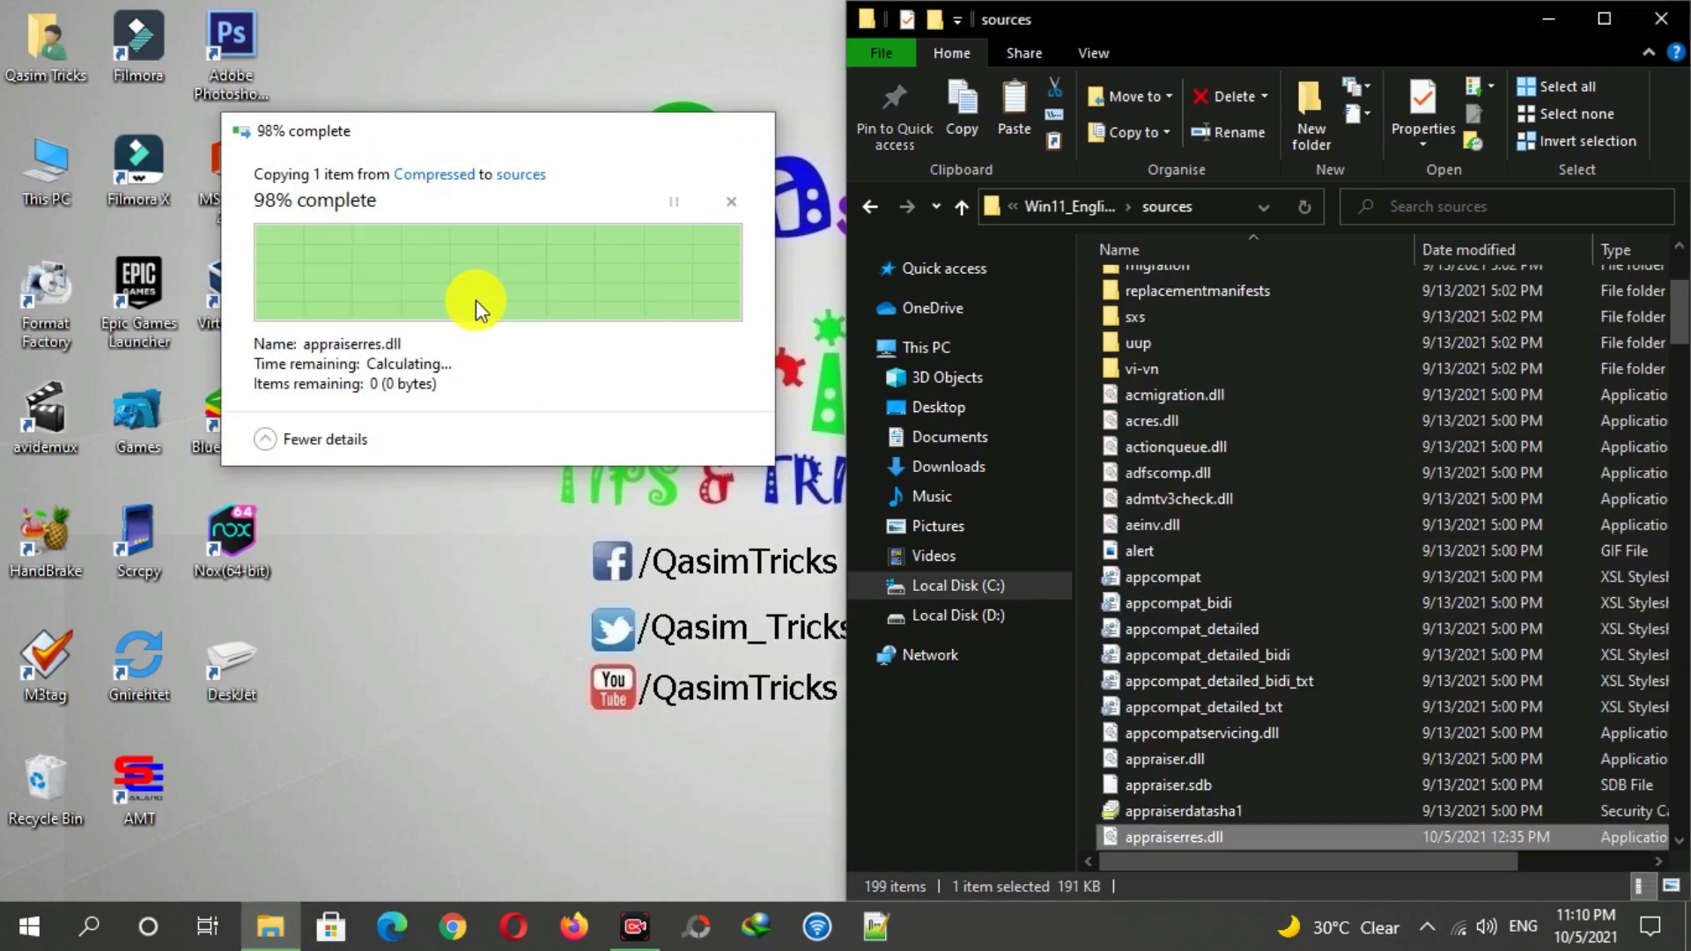
Step: Return to Win11_EnglishInternational_x64 and run setup from the patched files
{"action": "left_click", "coordinate": [870, 218]}
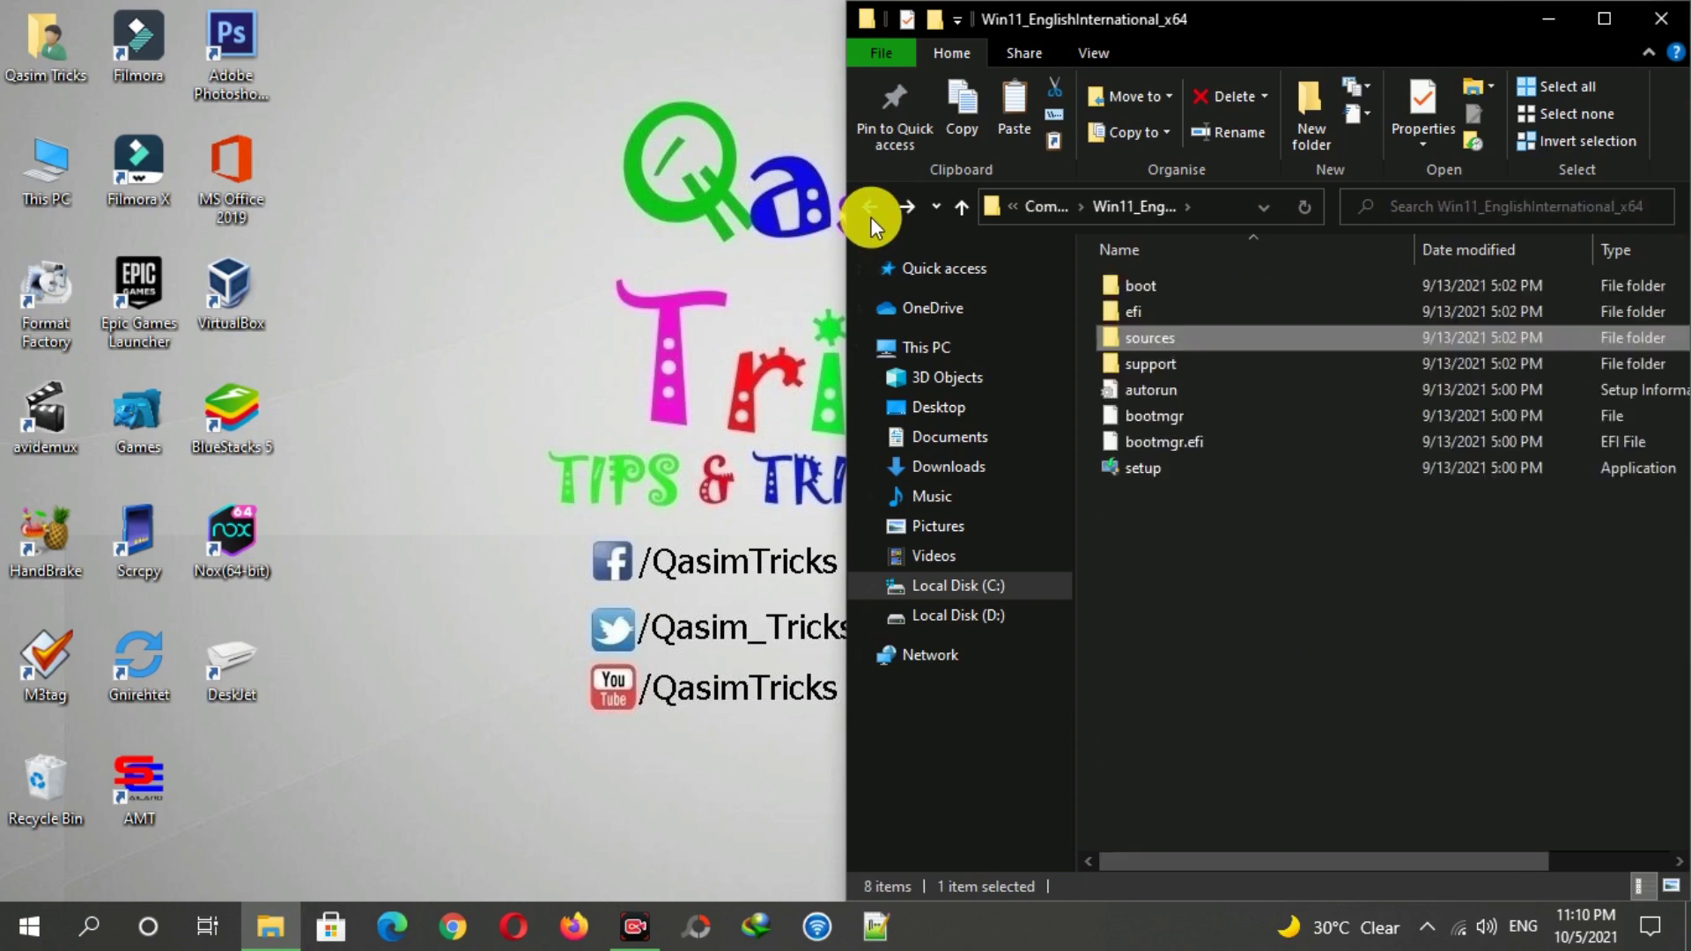
{"action": "left_click", "coordinate": [1409, 739]}
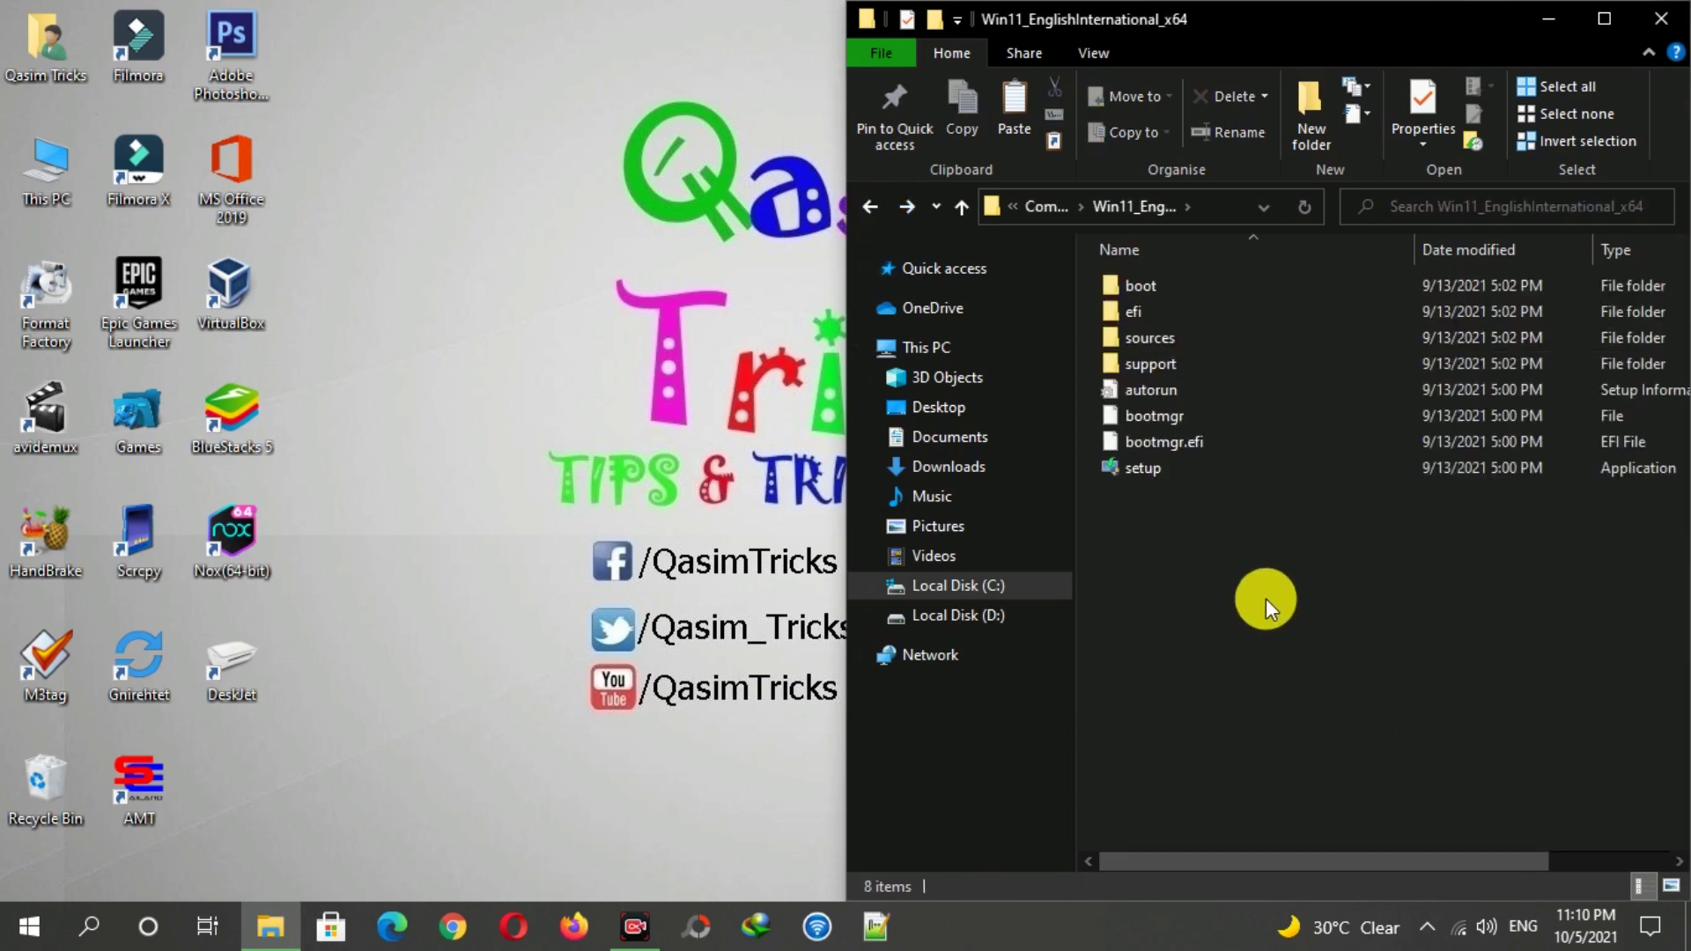
{"action": "left_click", "coordinate": [1142, 469]}
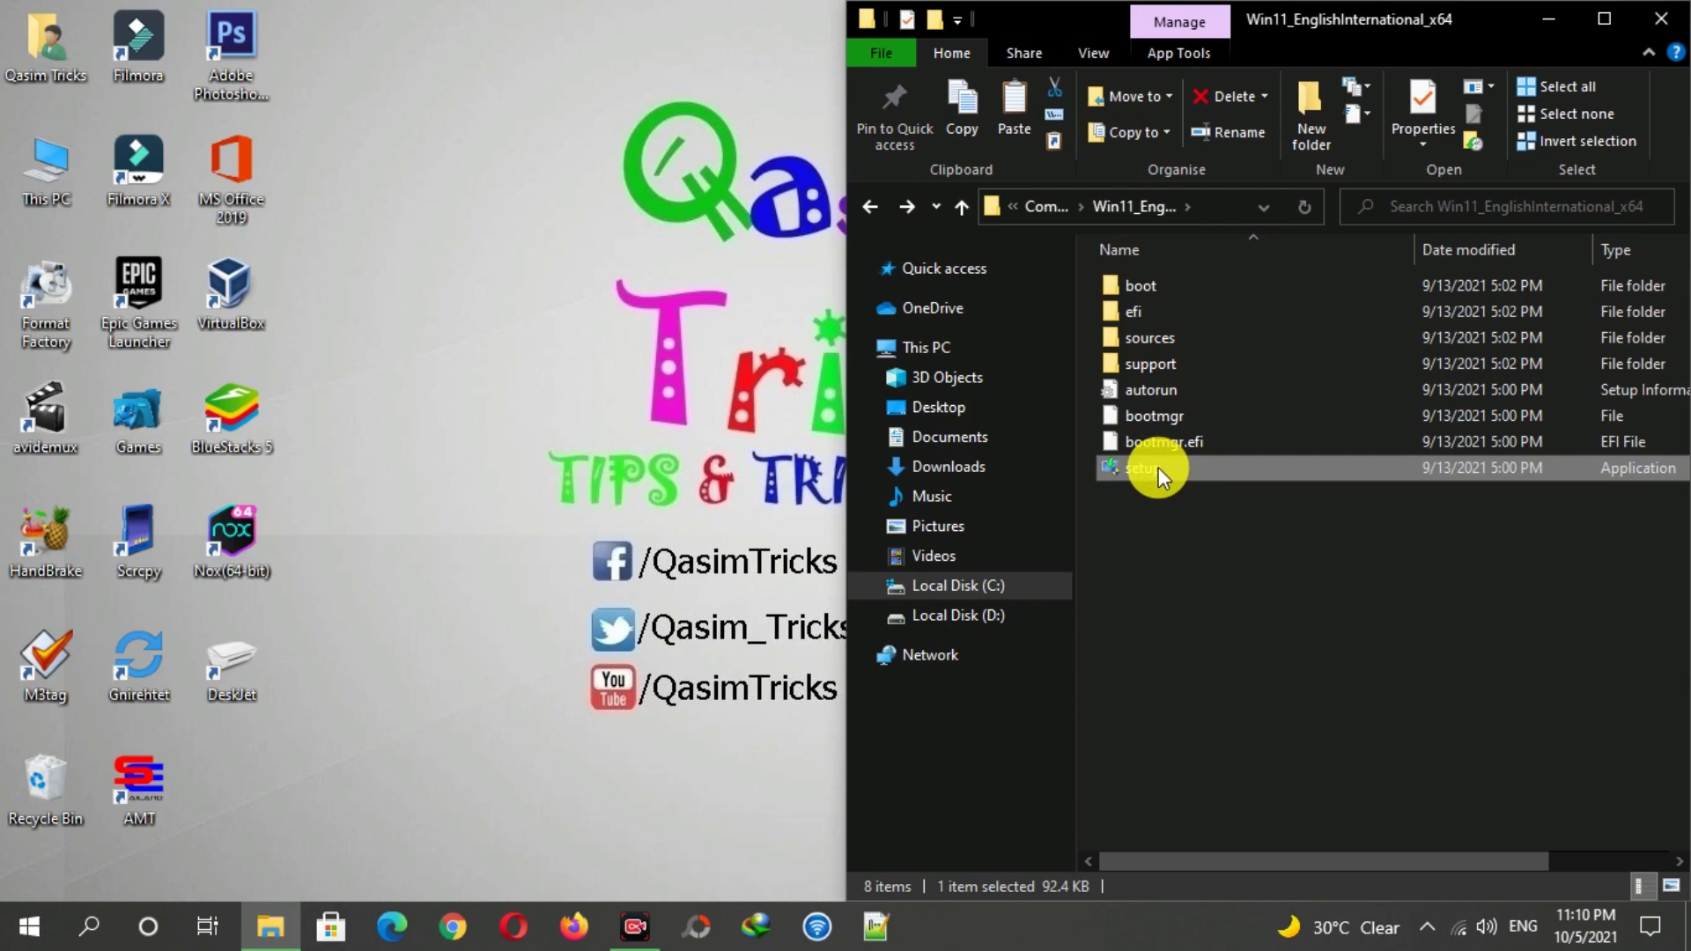
{"action": "double_click", "coordinate": [1159, 467]}
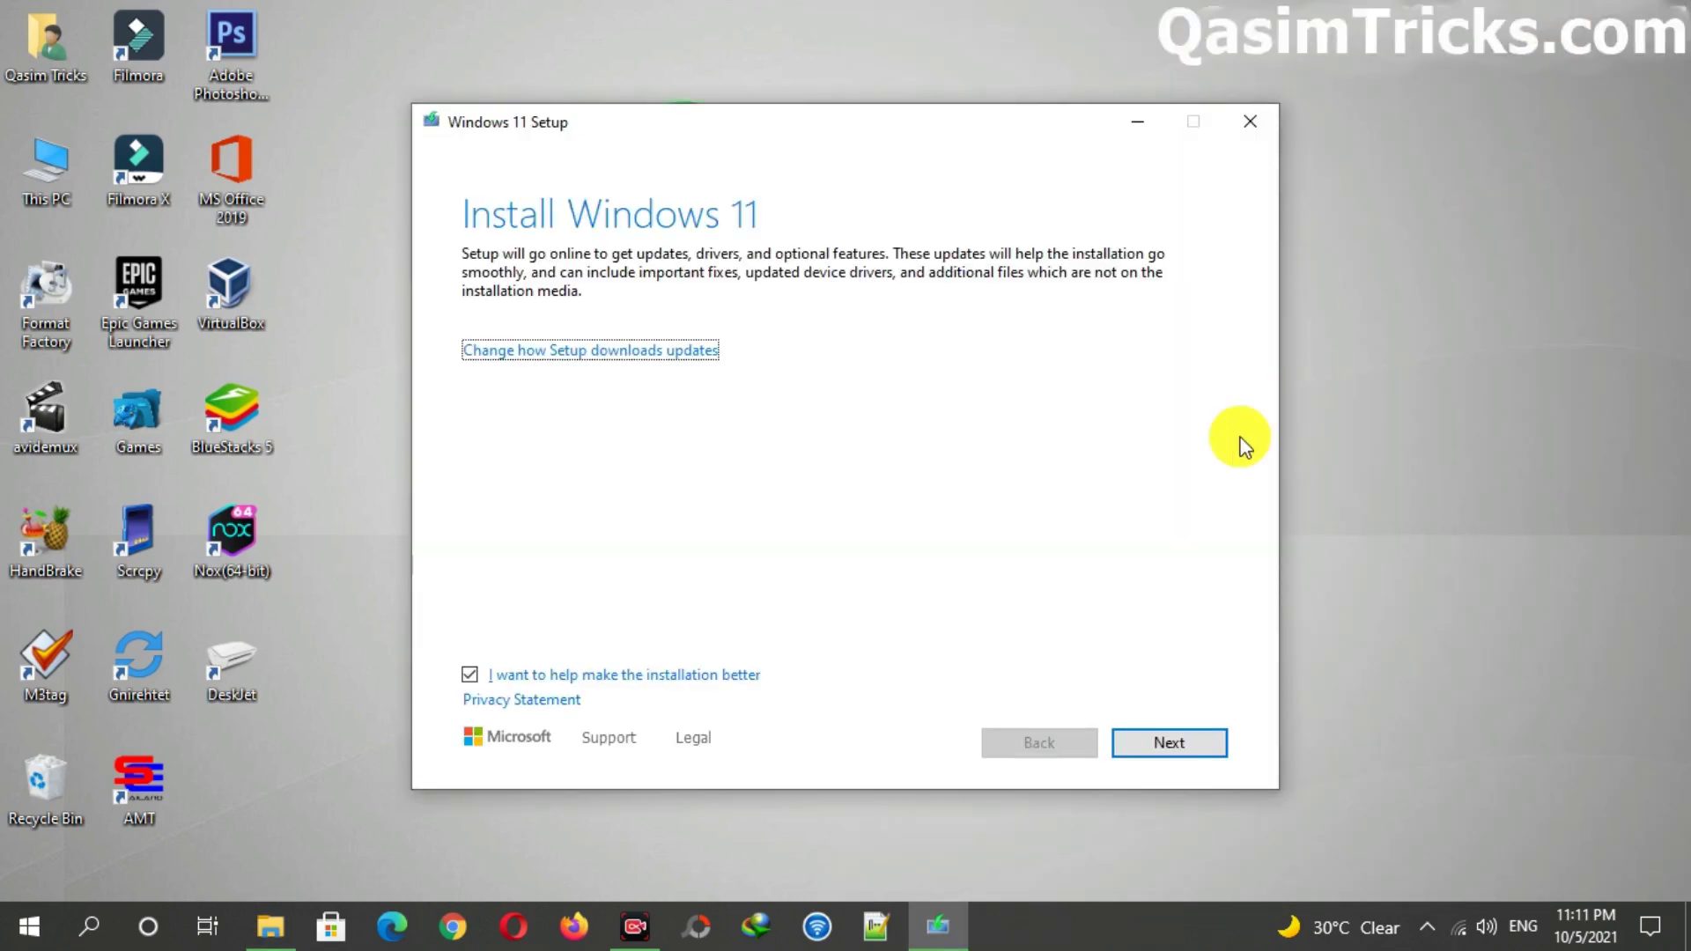
Step: Continue past the update options and accept the licence terms to reach Ready to install
{"action": "left_click", "coordinate": [1170, 744]}
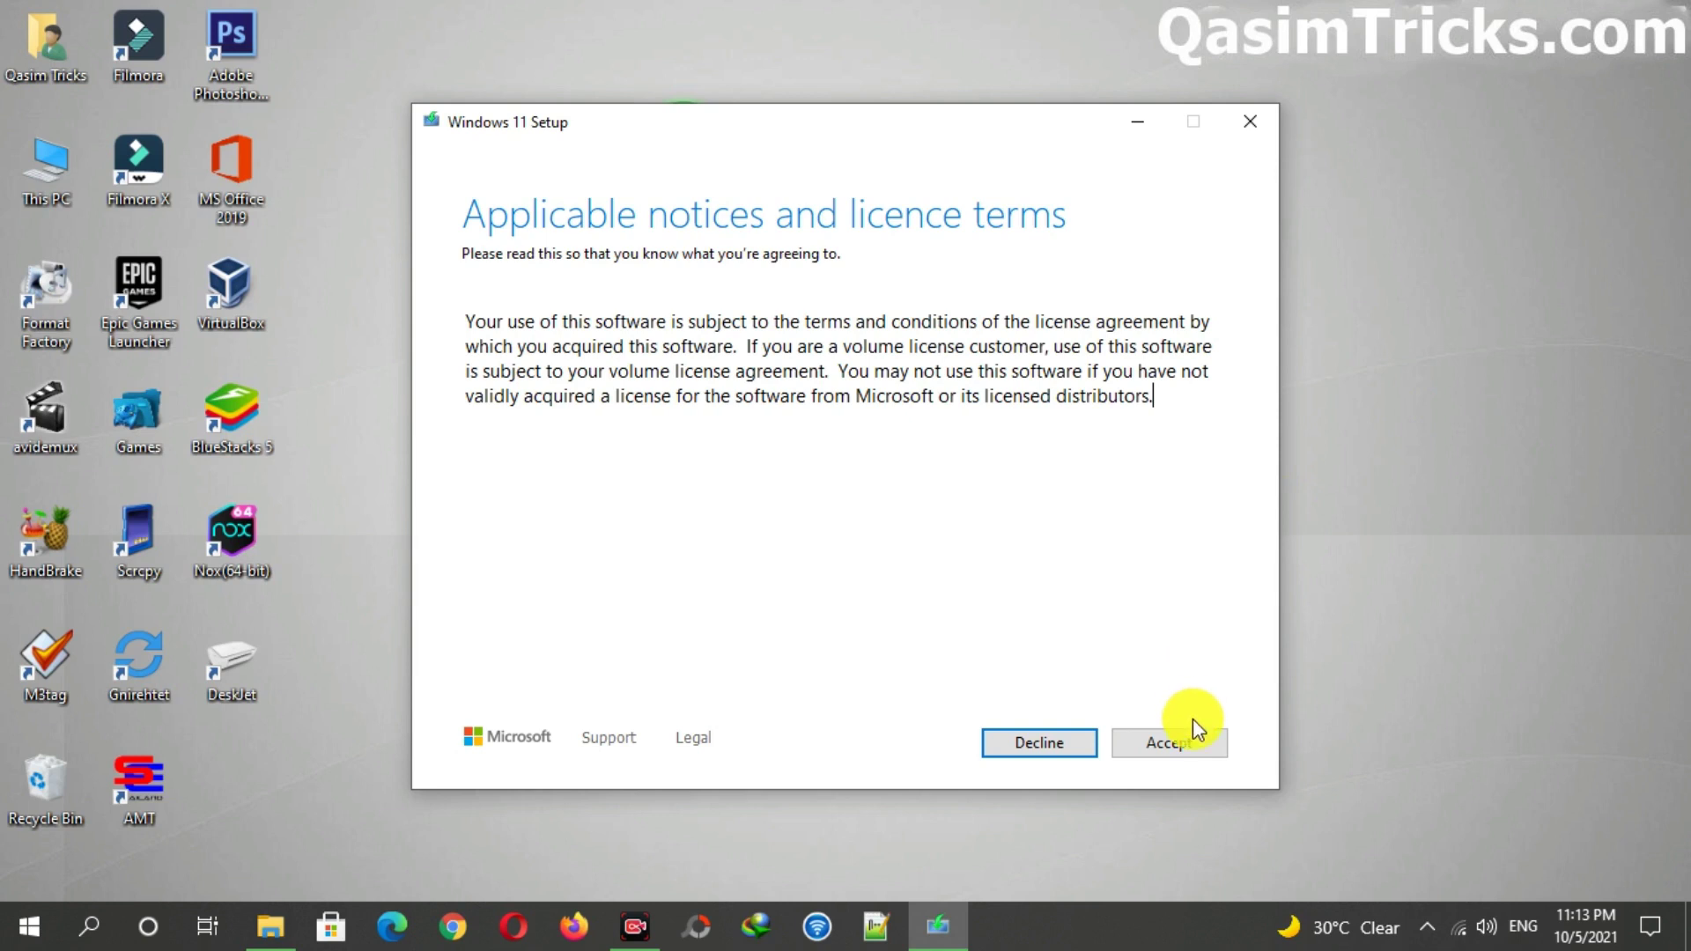
{"action": "left_click", "coordinate": [1195, 748]}
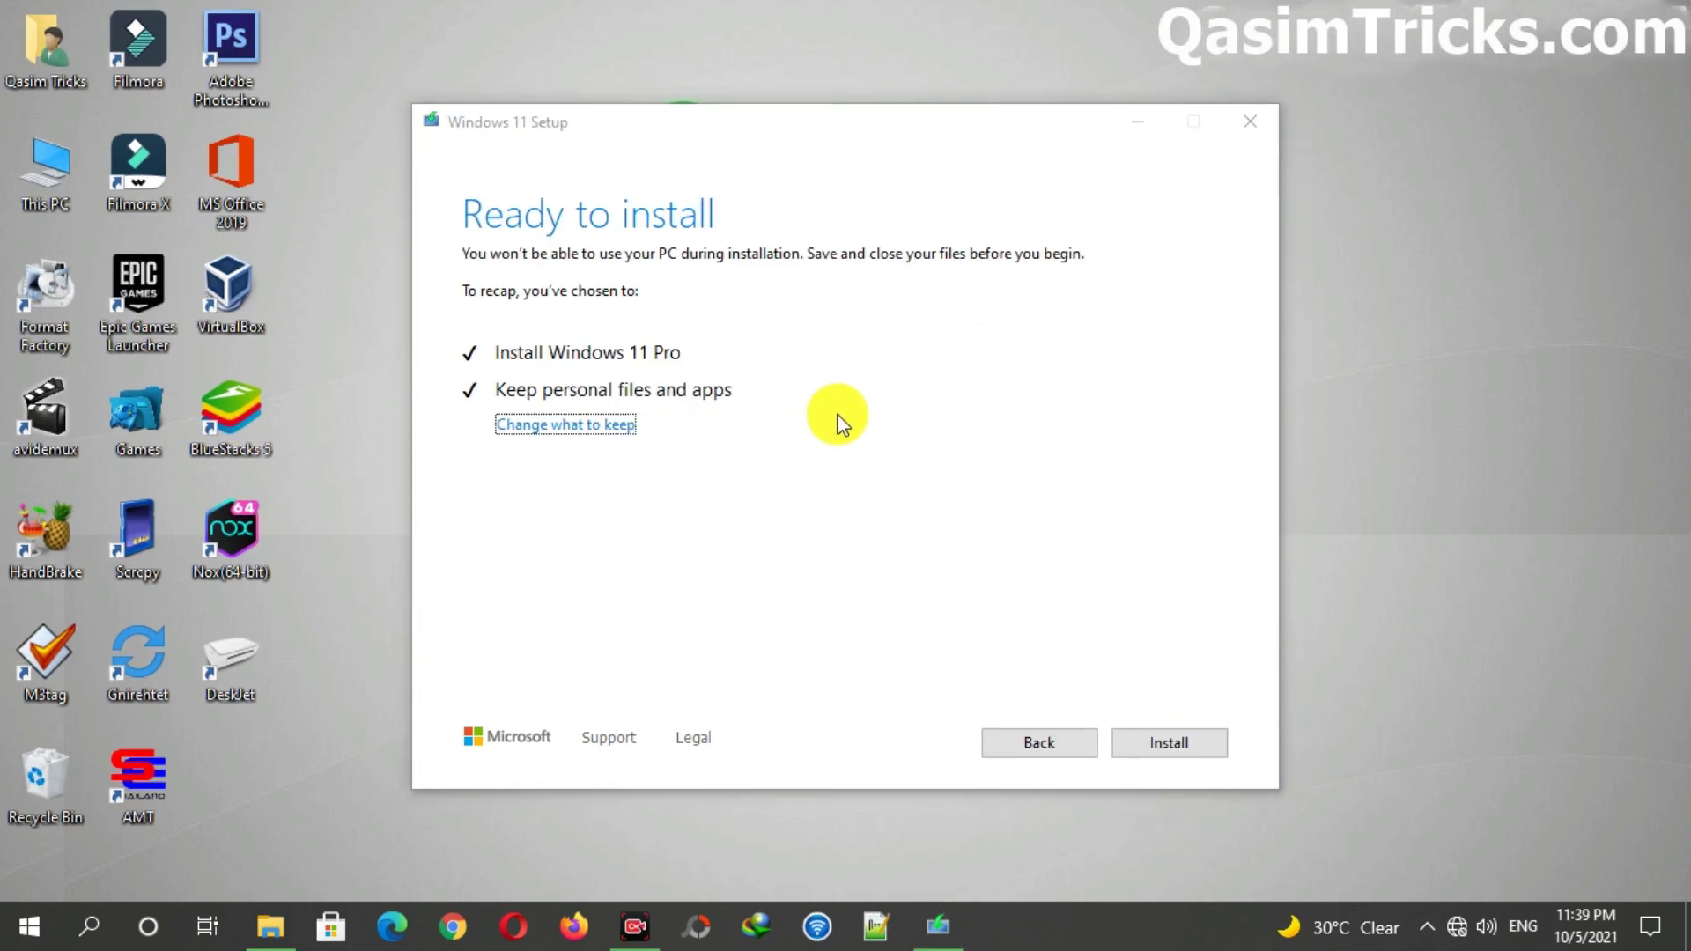
Step: Re-accept the licence terms, keep personal files and apps, and start the Windows 11 install
{"action": "left_click", "coordinate": [775, 512]}
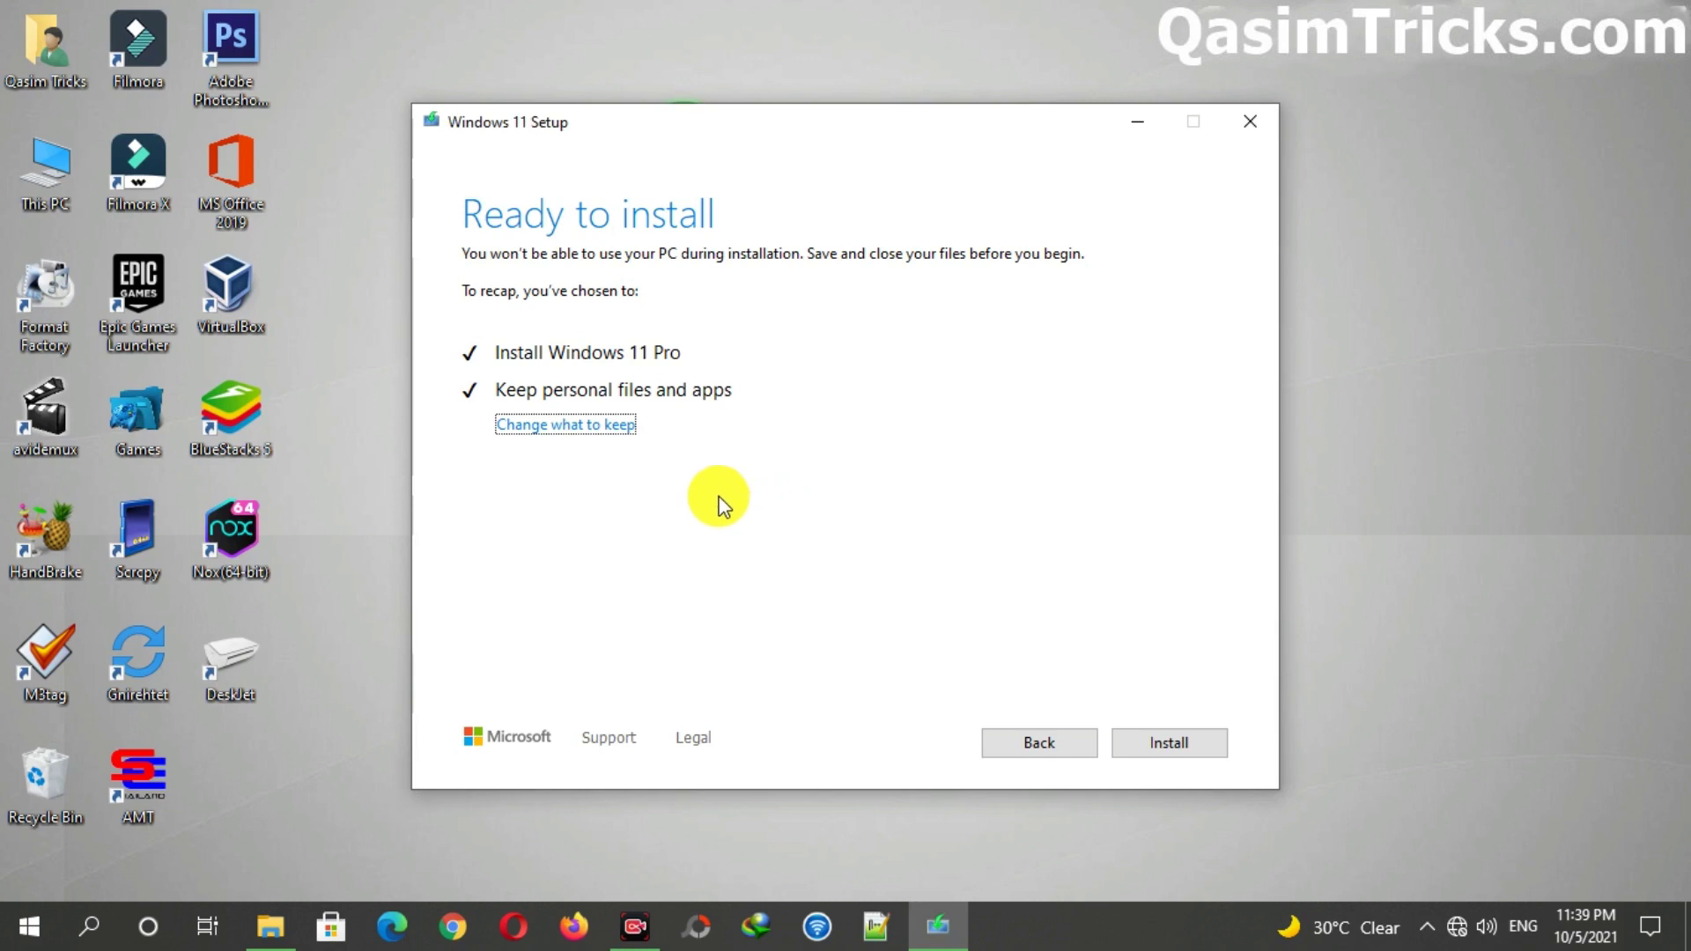
{"action": "left_click", "coordinate": [602, 430]}
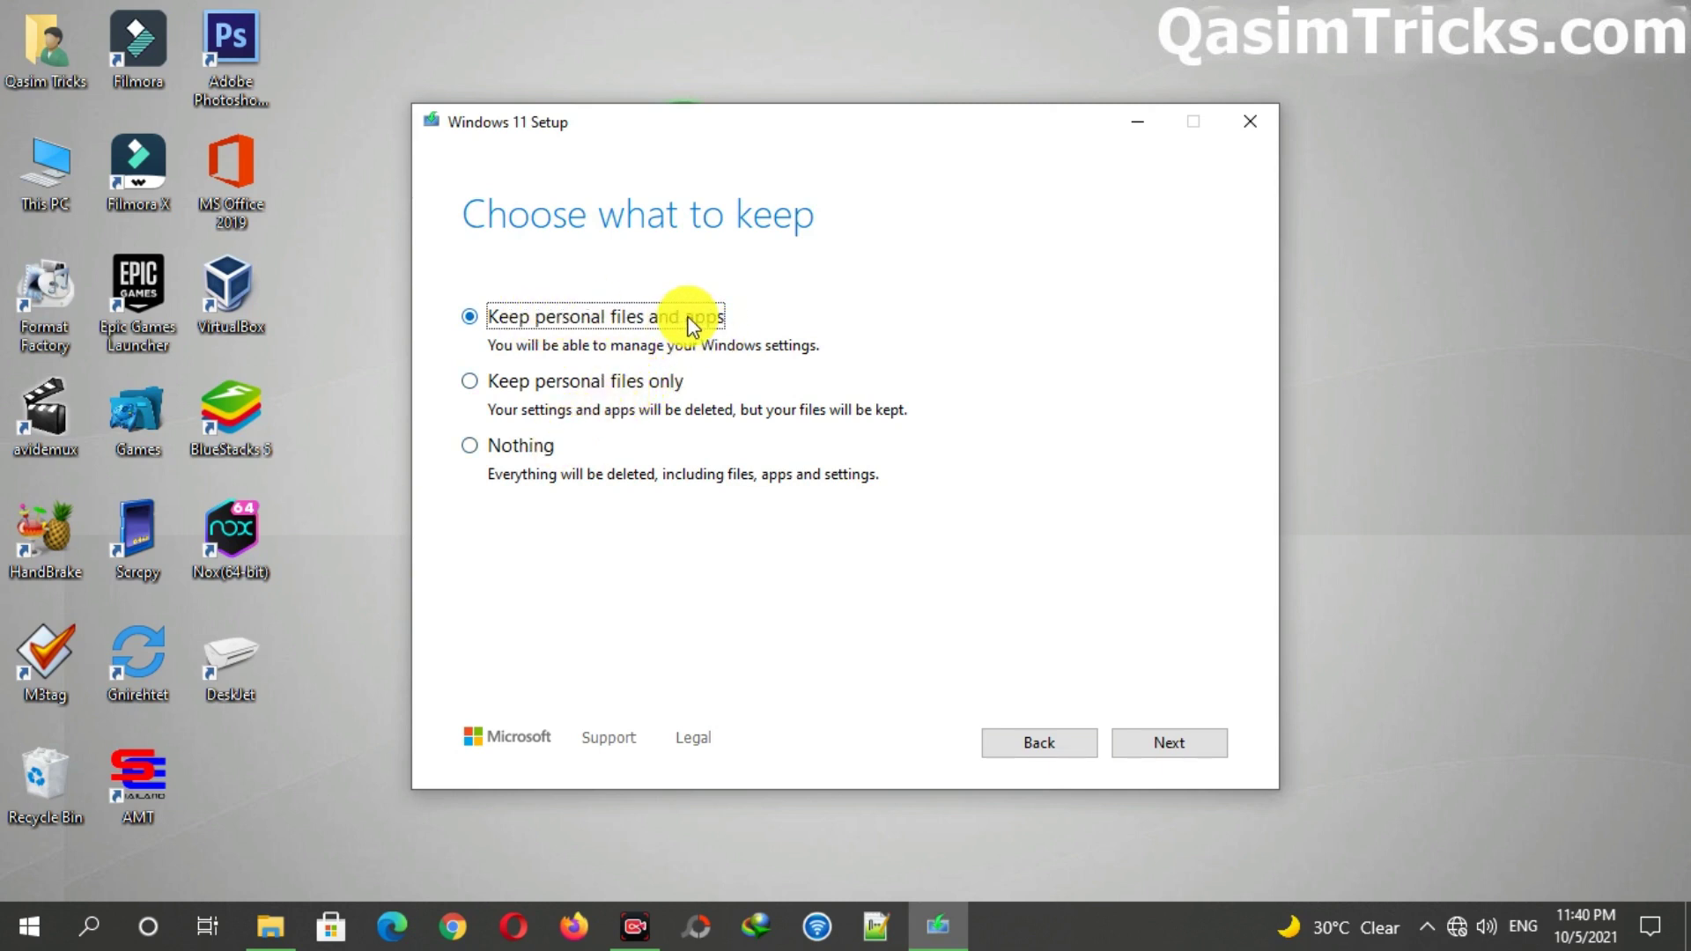
{"action": "left_click", "coordinate": [1047, 727]}
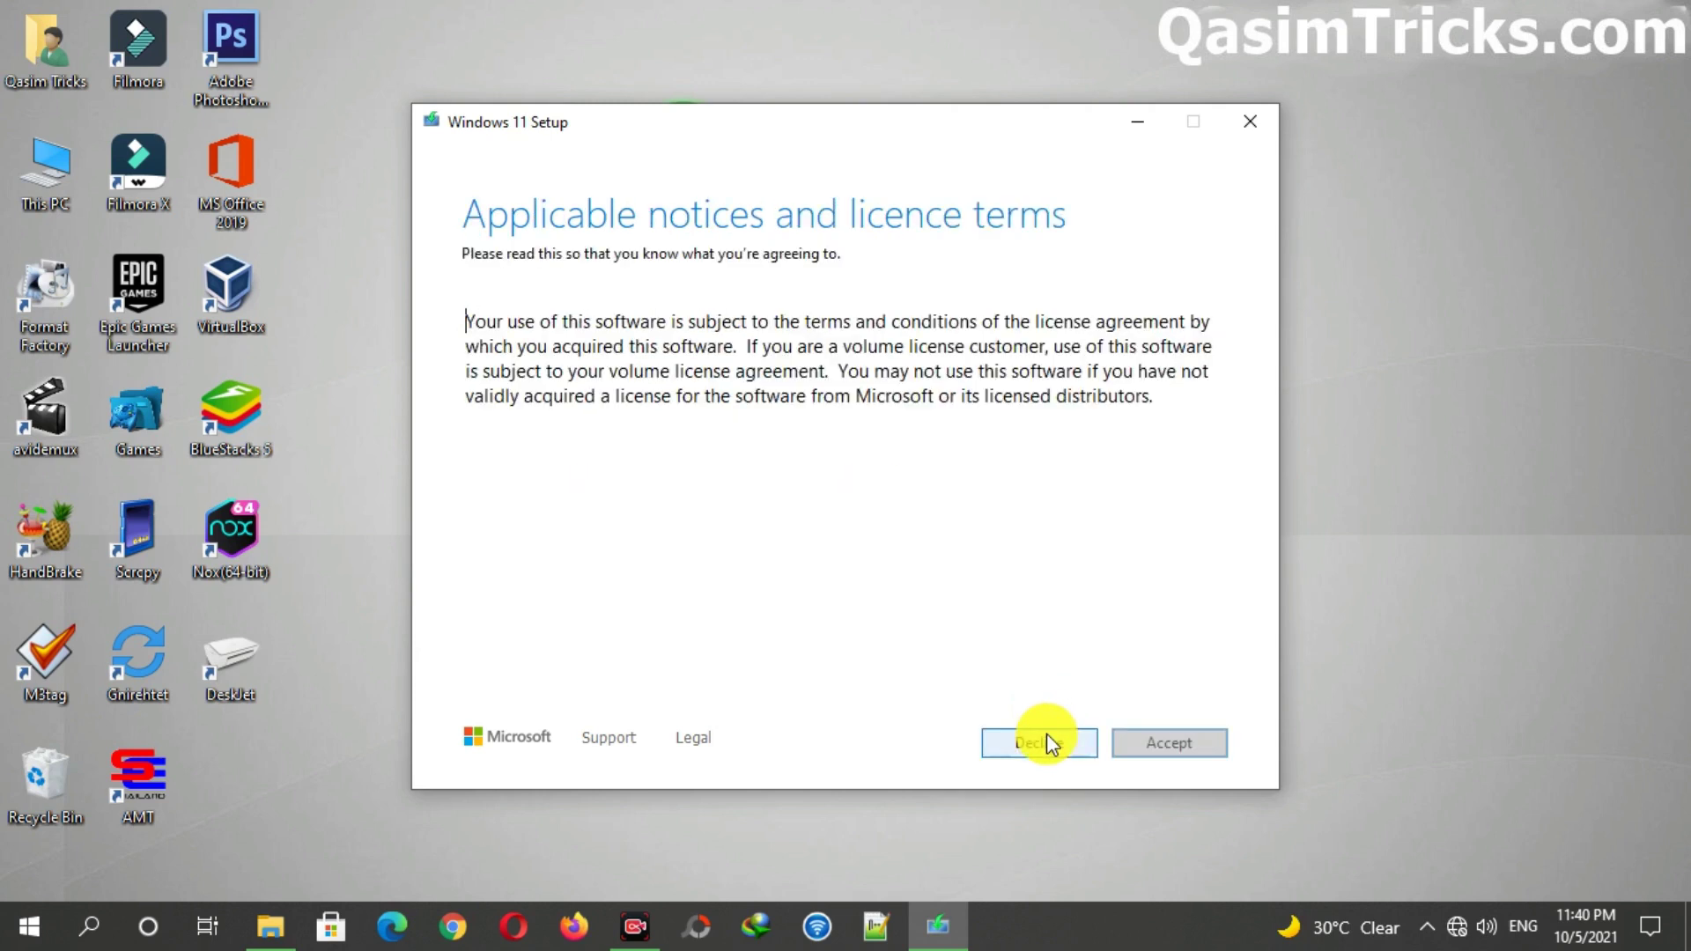
{"action": "left_click", "coordinate": [1151, 744]}
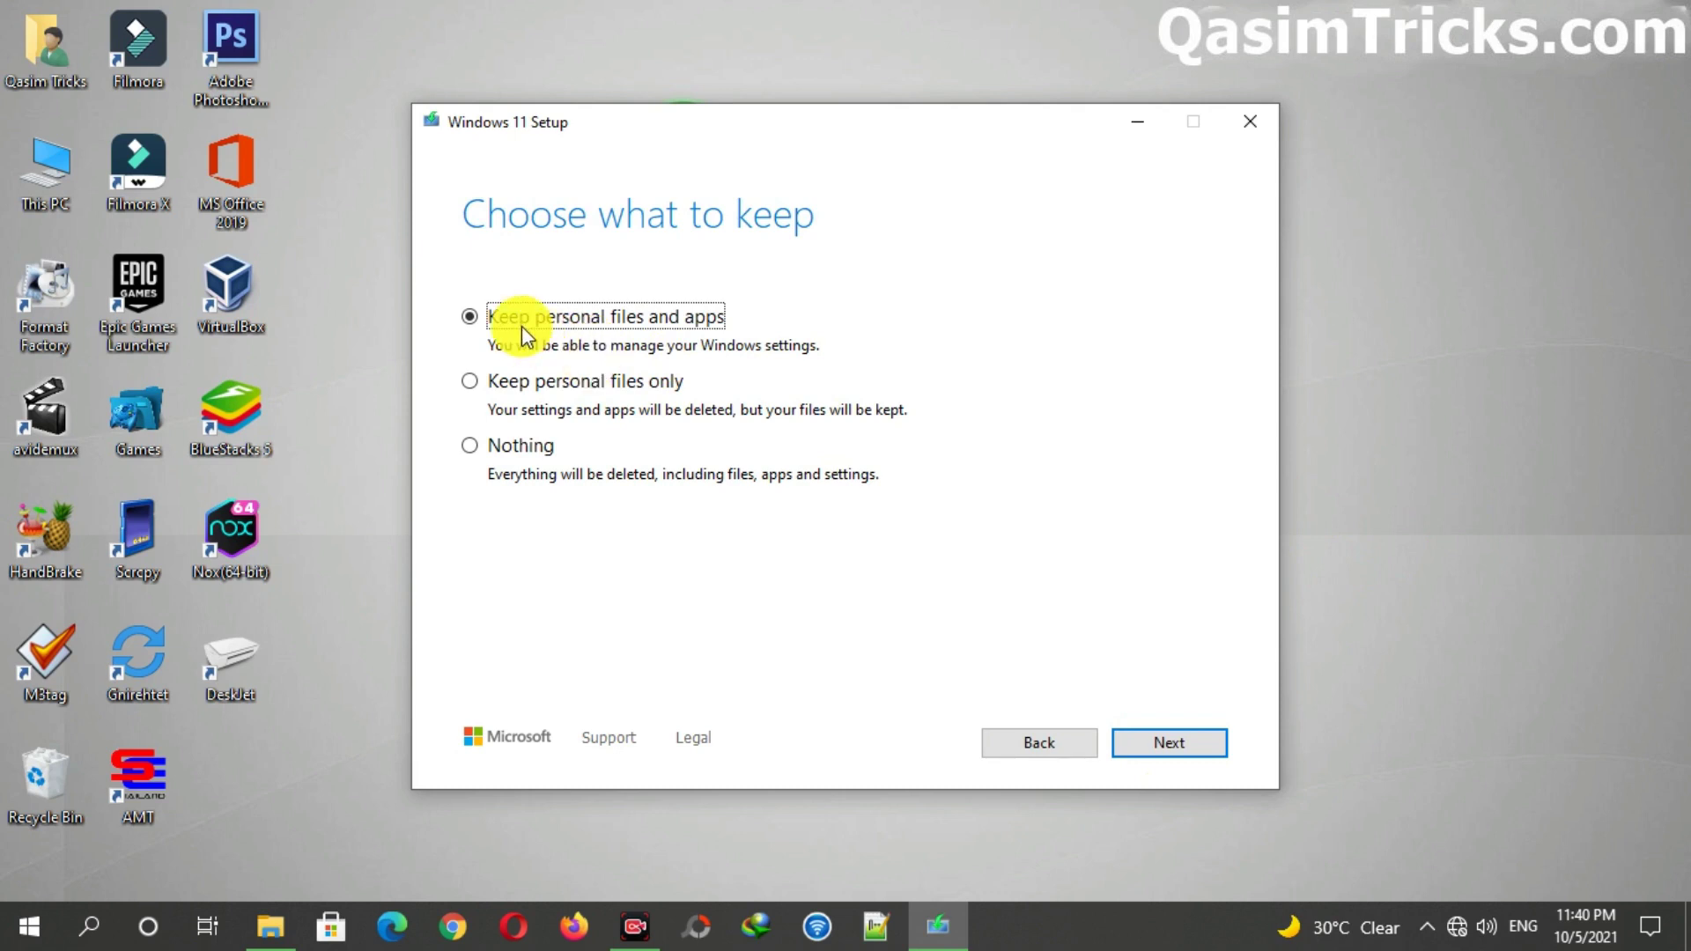
{"action": "left_click", "coordinate": [1154, 745]}
{"action": "left_click", "coordinate": [1161, 744]}
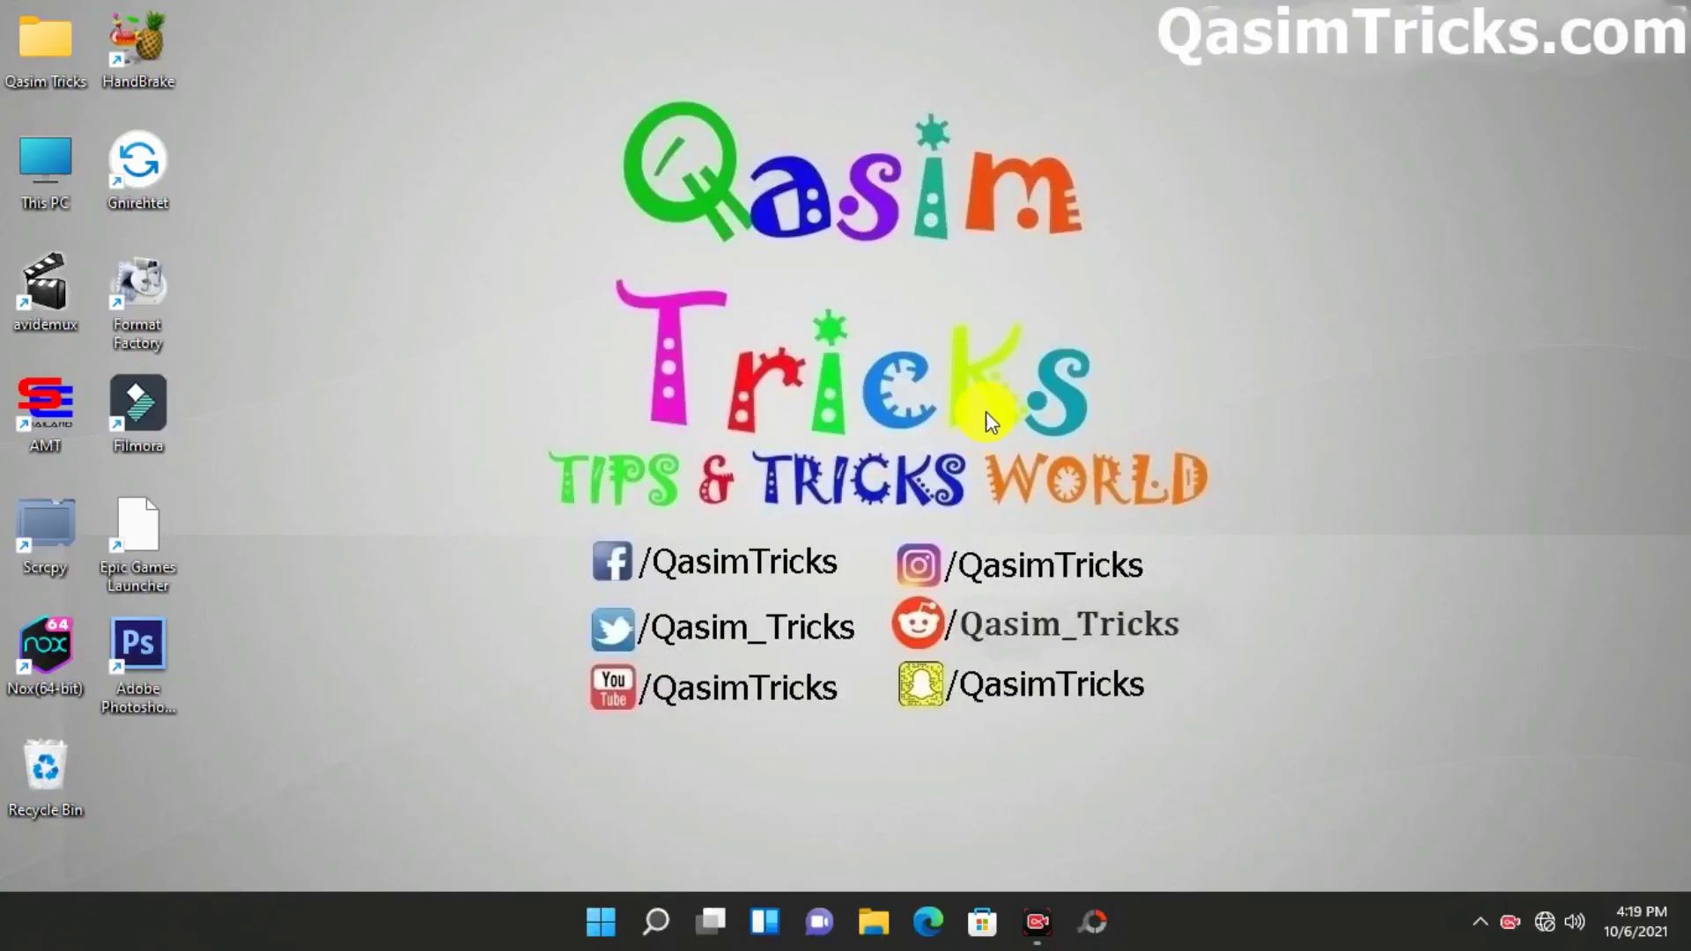
Step: Refresh the new Windows 11 desktop once the upgrade finishes
{"action": "right_click", "coordinate": [755, 207]}
{"action": "left_click", "coordinate": [864, 313]}
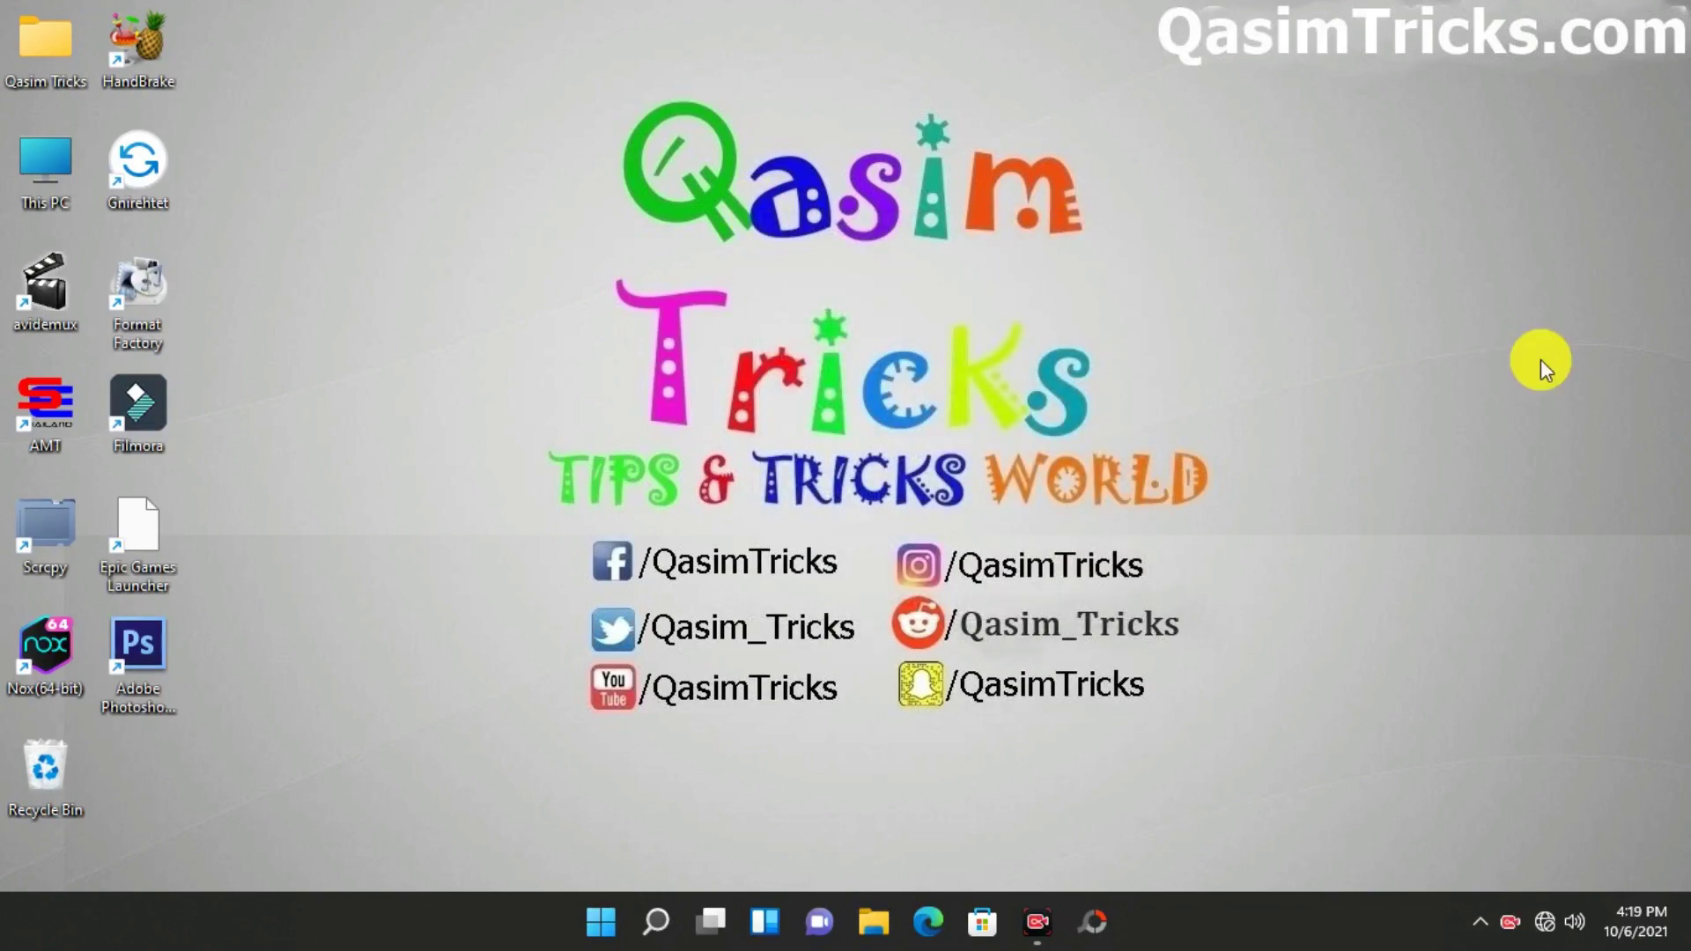